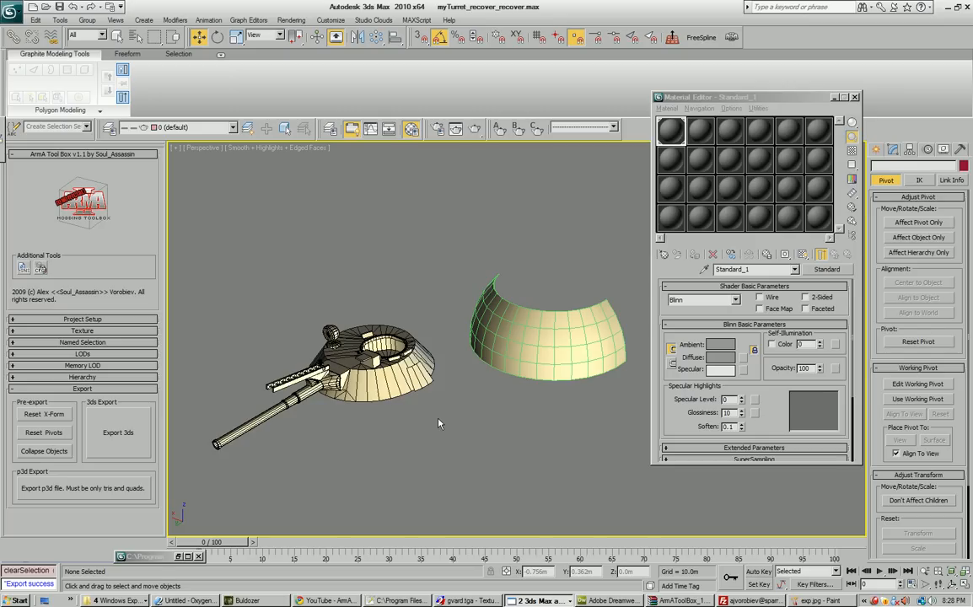
# Examine the turret model and the small stencil panel on its sloped side from several angles
pyautogui.keyDown('alt'); pyautogui.moveTo(437, 419); pyautogui.dragTo(456, 409, button='middle'); pyautogui.keyUp('alt')
pyautogui.scroll(3, 456, 409)
pyautogui.keyDown('alt'); pyautogui.moveTo(430, 454); pyautogui.dragTo(455, 379, button='middle'); pyautogui.keyUp('alt')
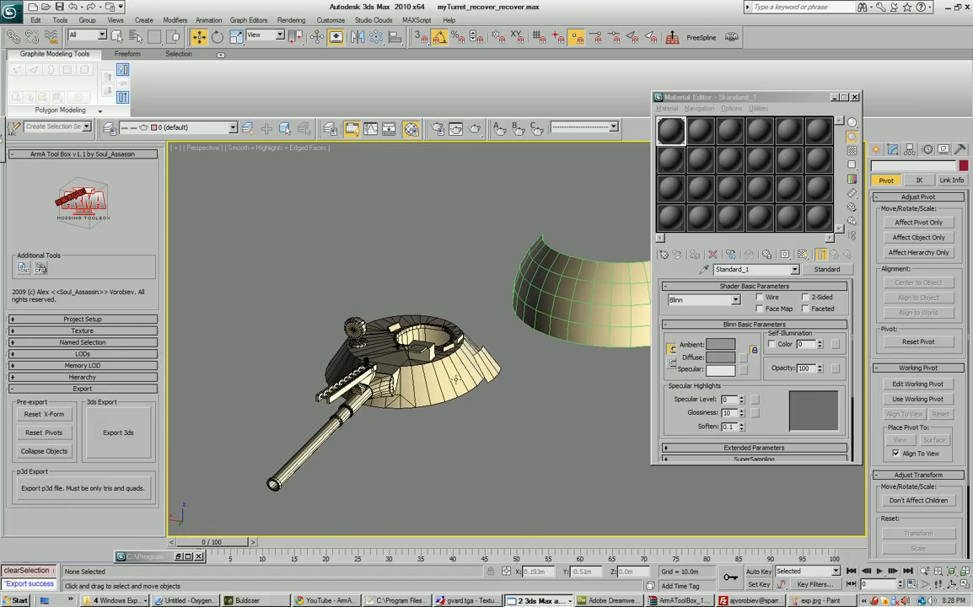
pyautogui.keyDown('alt'); pyautogui.moveTo(374, 414); pyautogui.dragTo(464, 361, button='middle'); pyautogui.keyUp('alt')
pyautogui.click(497, 350)
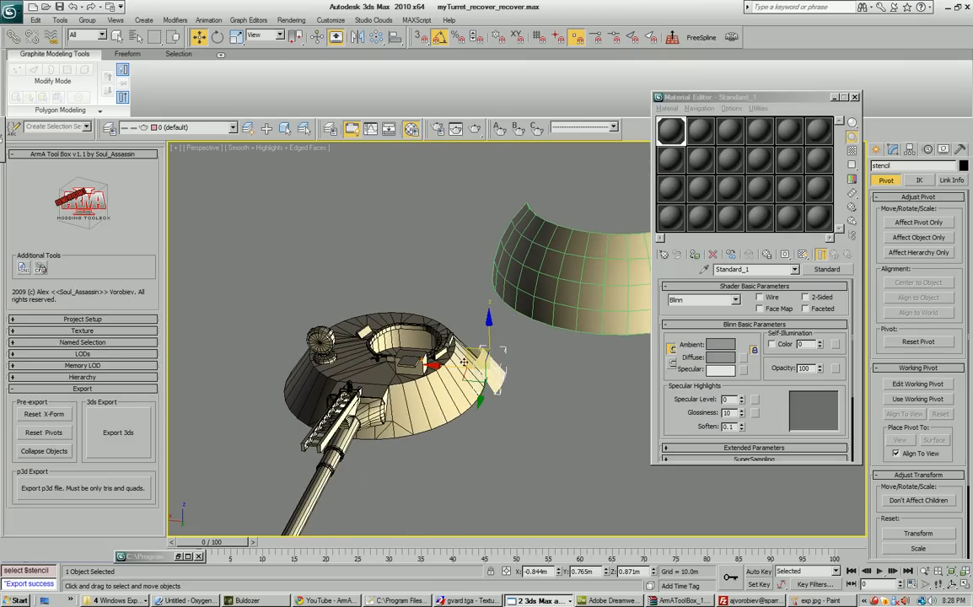
pyautogui.scroll(6, 439, 371)
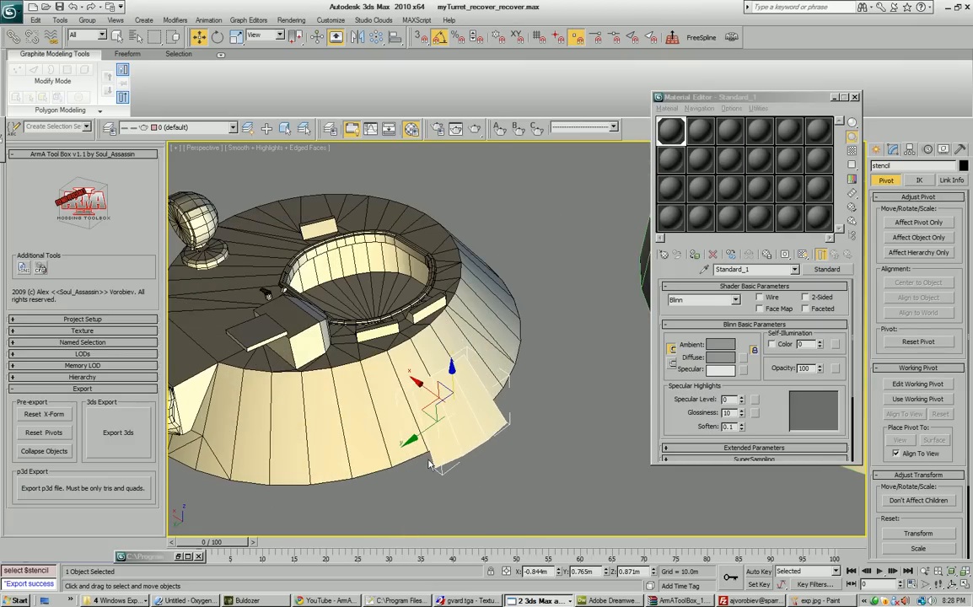
pyautogui.scroll(-5, 429, 463)
pyautogui.keyDown('alt'); pyautogui.moveTo(434, 423); pyautogui.dragTo(384, 434, button='middle'); pyautogui.keyUp('alt')
pyautogui.scroll(-3, 384, 434)
# Select the turret and its gun, and change the Standard_1 material's type to DirectX Shader
pyautogui.click(551, 340)
pyautogui.moveTo(551, 340)
pyautogui.keyDown('alt'); pyautogui.mouseDown(button='middle')
pyautogui.moveTo(381, 343)
pyautogui.moveTo(426, 453)
pyautogui.moveTo(516, 345)
pyautogui.moveTo(430, 397)
pyautogui.moveTo(407, 369)
pyautogui.moveTo(366, 374)
pyautogui.moveTo(508, 354)
pyautogui.moveTo(514, 367)
pyautogui.moveTo(466, 343)
pyautogui.moveTo(455, 354)
pyautogui.moveTo(472, 362)
pyautogui.moveTo(463, 459)
pyautogui.moveTo(531, 417)
pyautogui.moveTo(453, 452)
pyautogui.moveTo(469, 445)
pyautogui.moveTo(462, 426)
pyautogui.moveTo(492, 415)
pyautogui.mouseUp(button='middle'); pyautogui.keyUp('alt')
pyautogui.moveTo(299, 286); pyautogui.dragTo(408, 490)
pyautogui.moveTo(407, 490)
pyautogui.keyDown('alt'); pyautogui.mouseDown(button='middle')
pyautogui.moveTo(477, 447)
pyautogui.moveTo(416, 476)
pyautogui.mouseUp(button='middle'); pyautogui.keyUp('alt')
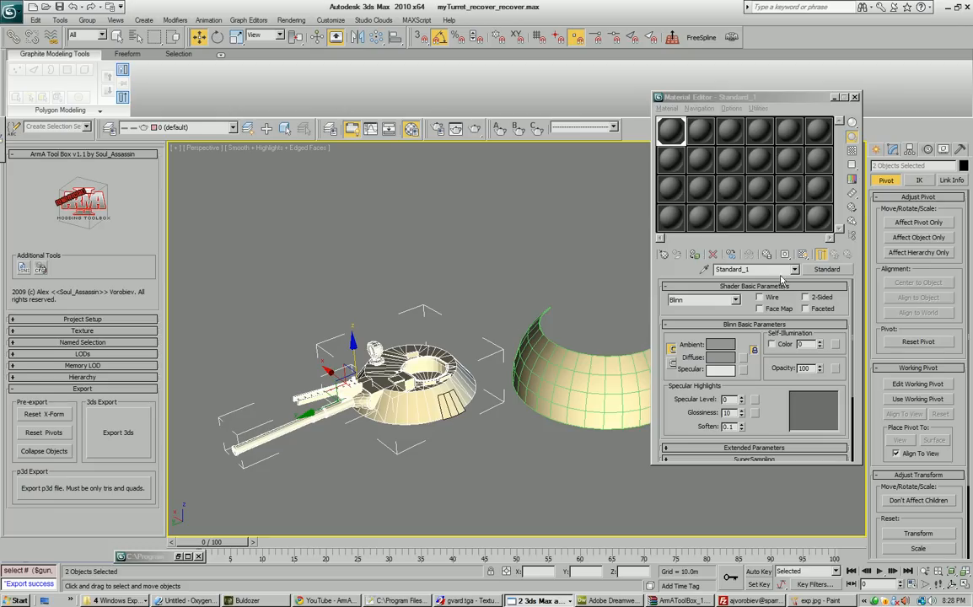
pyautogui.click(827, 269)
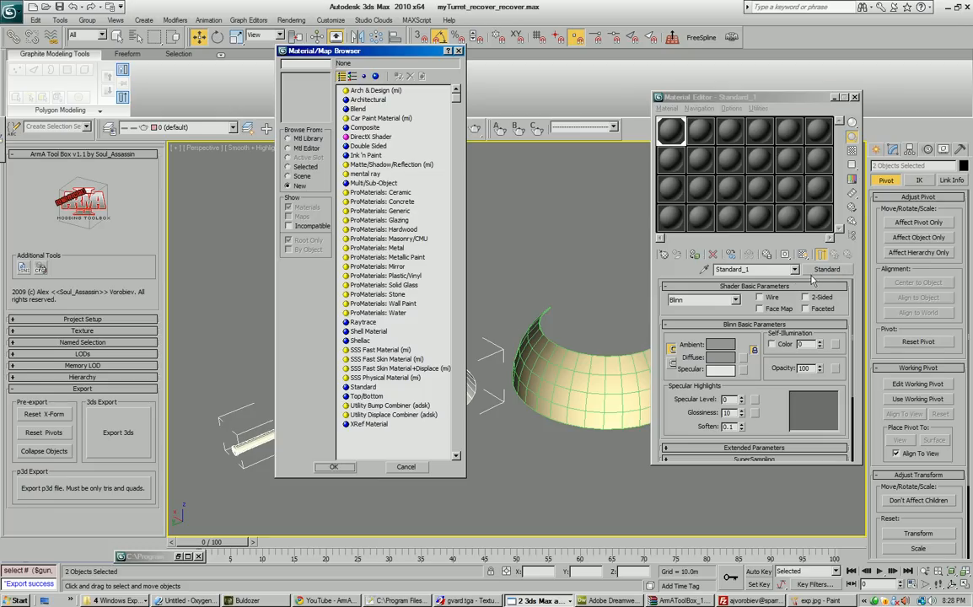
pyautogui.click(364, 146)
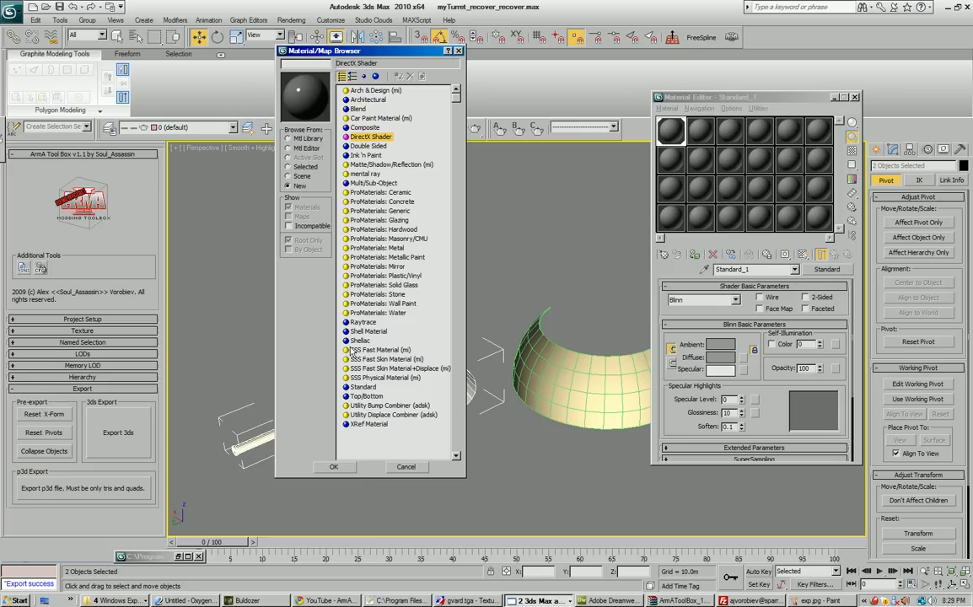
pyautogui.click(331, 466)
# Rename the DirectX Shader material to bmd_tur_01
pyautogui.click(717, 310)
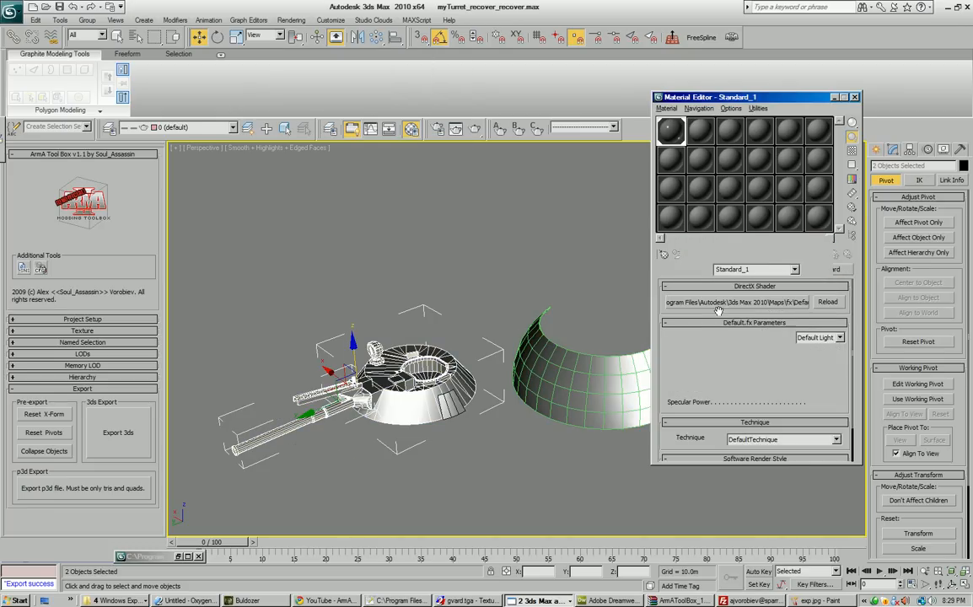
pyautogui.click(761, 269)
pyautogui.write('bmd_tur_01')
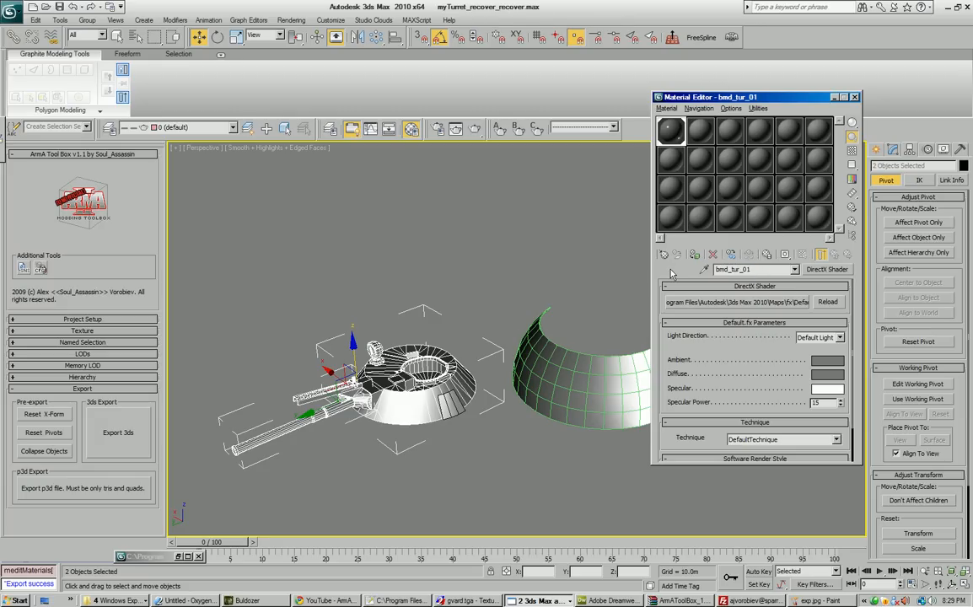
# Load superShader.FX from the ArmAToolBox\shaders folder as the bmd_tur_01 material's effect file
pyautogui.click(796, 303)
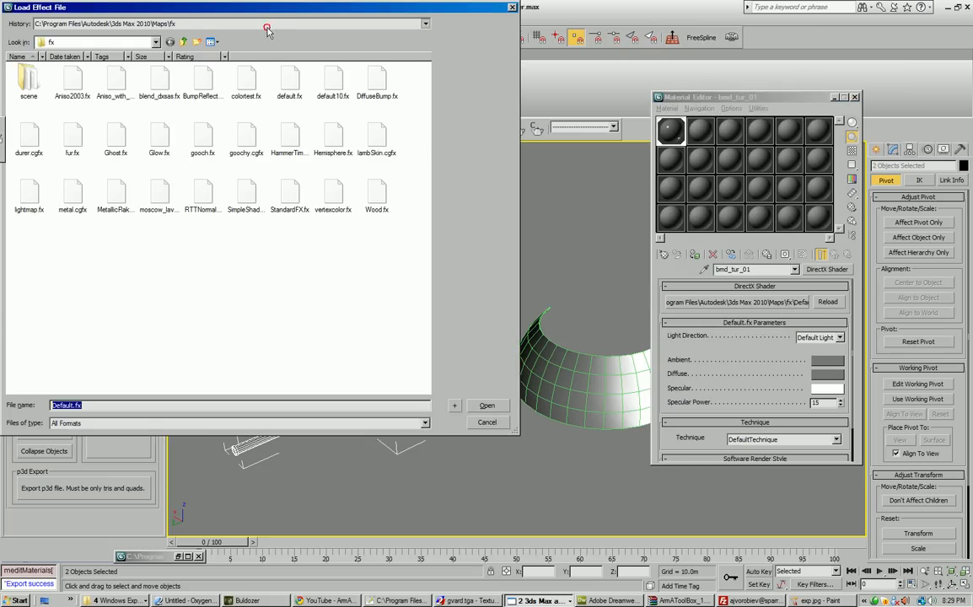
pyautogui.click(267, 26)
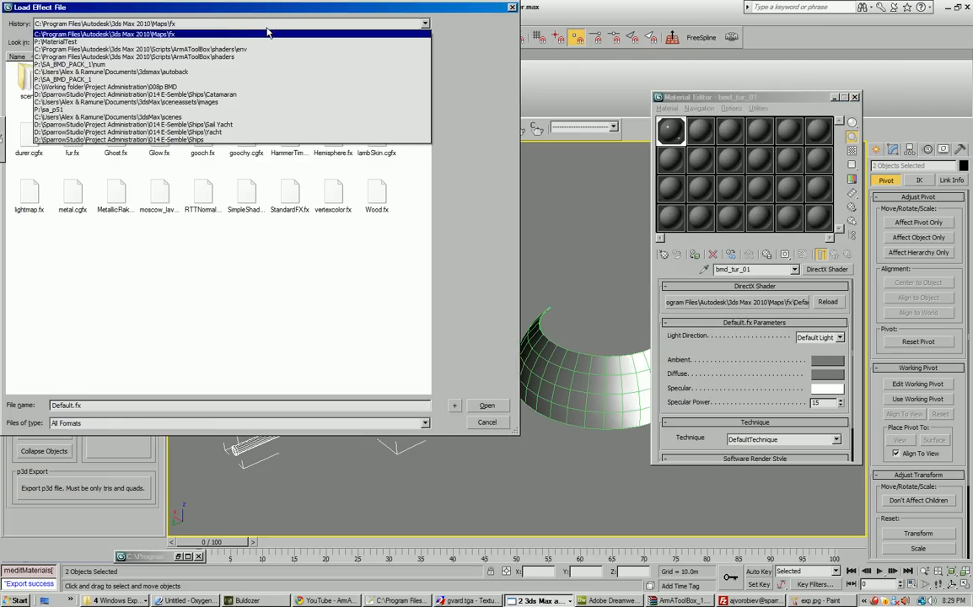
pyautogui.click(224, 63)
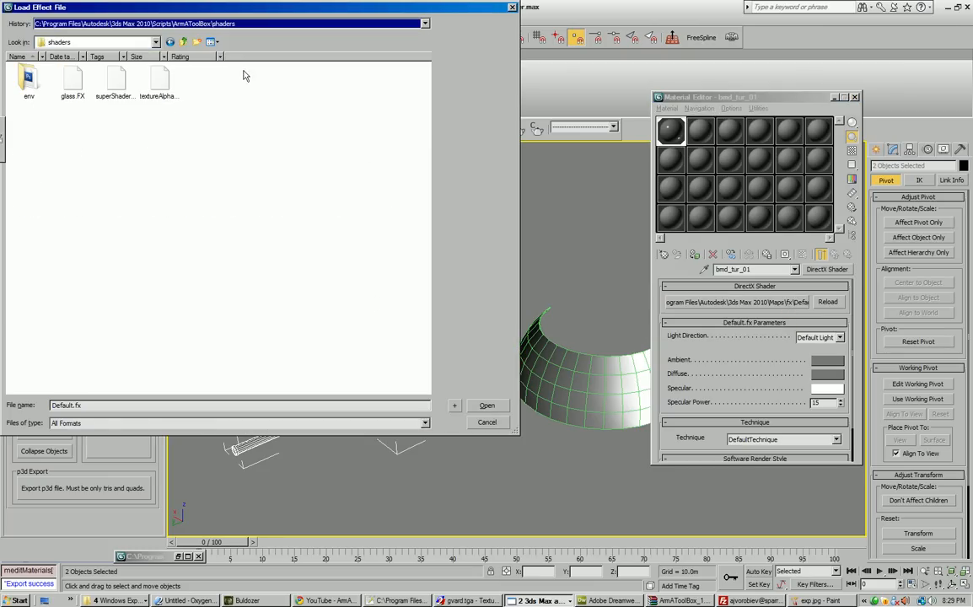
pyautogui.click(107, 74)
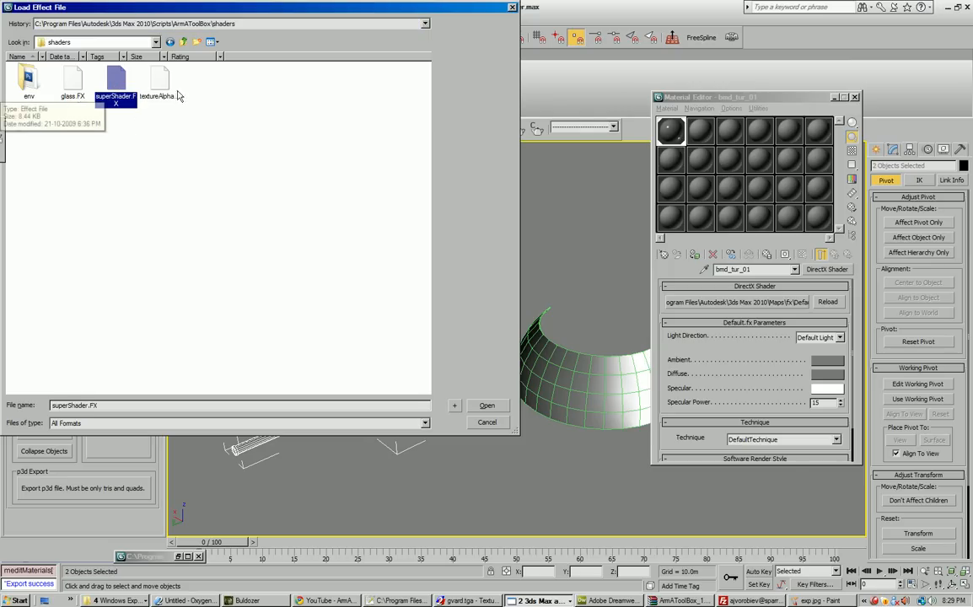
pyautogui.click(487, 405)
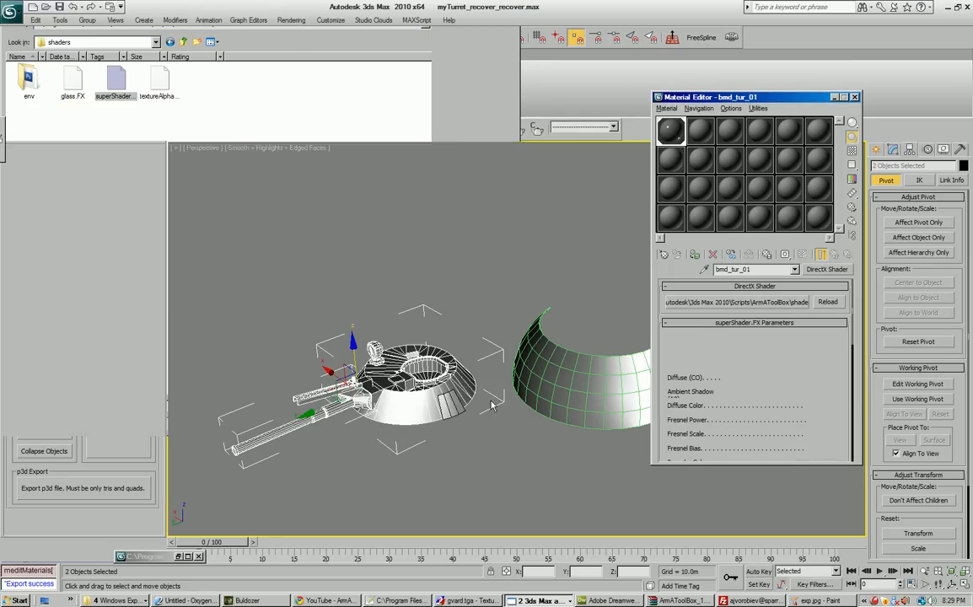
# Assign the Standard_2 material to the stencil panel and the separate curved grid mesh
pyautogui.moveTo(432, 356); pyautogui.dragTo(410, 302, button='middle')
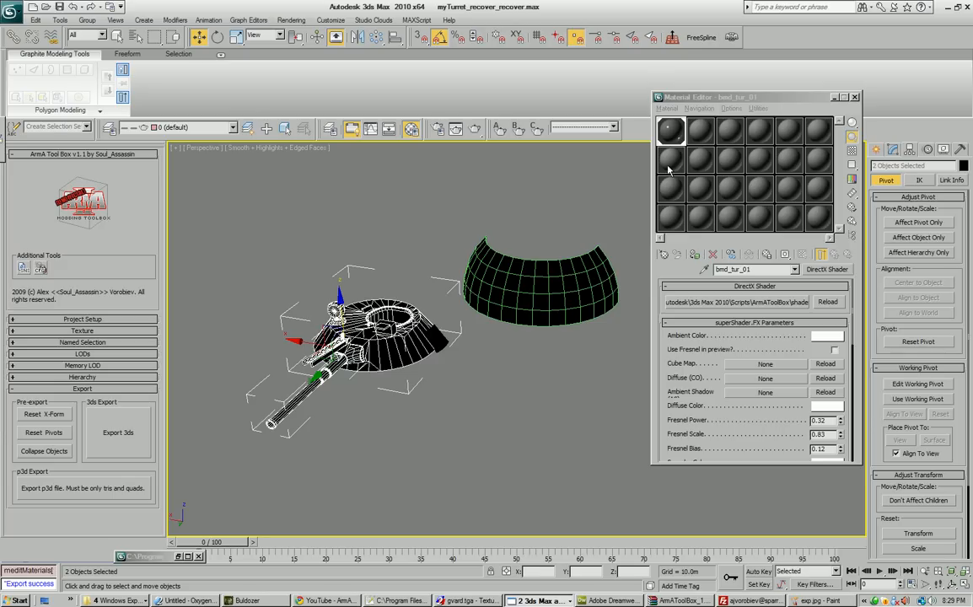
pyautogui.click(519, 257)
pyautogui.keyDown('ctrl'); pyautogui.click(445, 341); pyautogui.keyUp('ctrl')
pyautogui.click(700, 130)
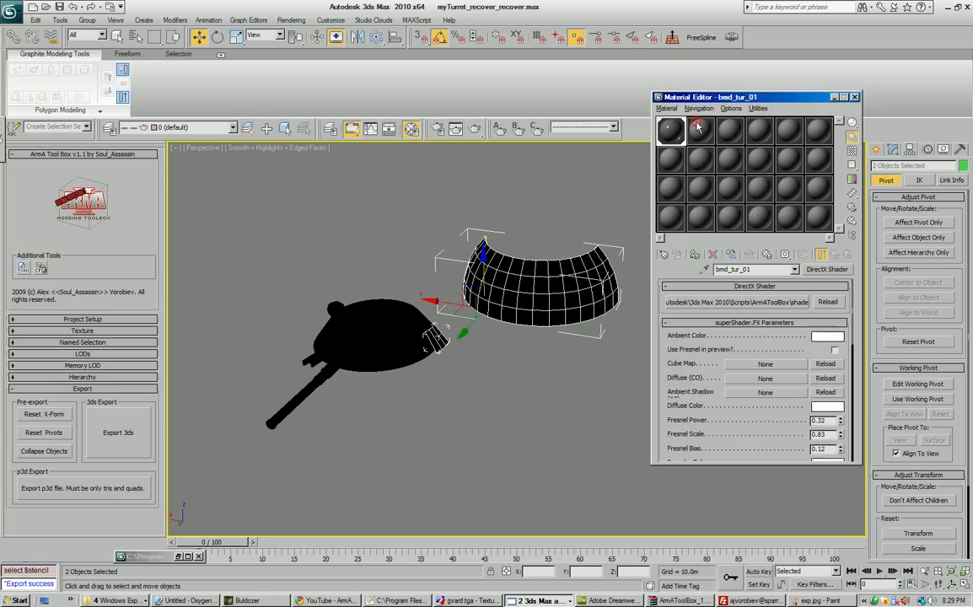
pyautogui.click(695, 256)
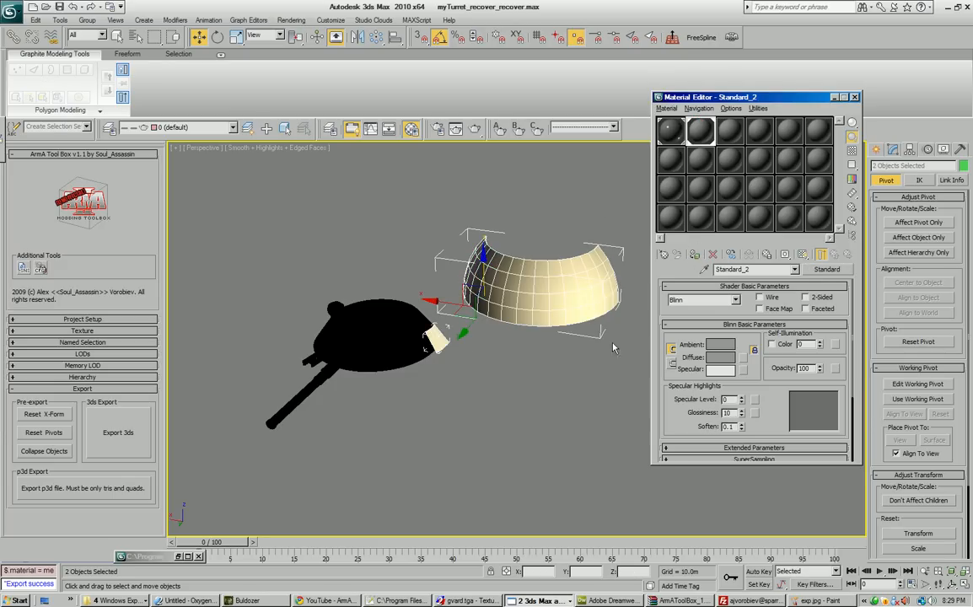
pyautogui.click(615, 347)
# Examine the turret and gun geometry that carries the superShader material
pyautogui.scroll(4, 528, 336)
pyautogui.click(389, 328)
pyautogui.keyDown('alt'); pyautogui.moveTo(429, 344); pyautogui.dragTo(419, 354, button='middle'); pyautogui.keyUp('alt')
pyautogui.moveTo(252, 246); pyautogui.dragTo(412, 395)
pyautogui.keyDown('alt'); pyautogui.moveTo(430, 375); pyautogui.dragTo(424, 367, button='middle'); pyautogui.keyUp('alt')
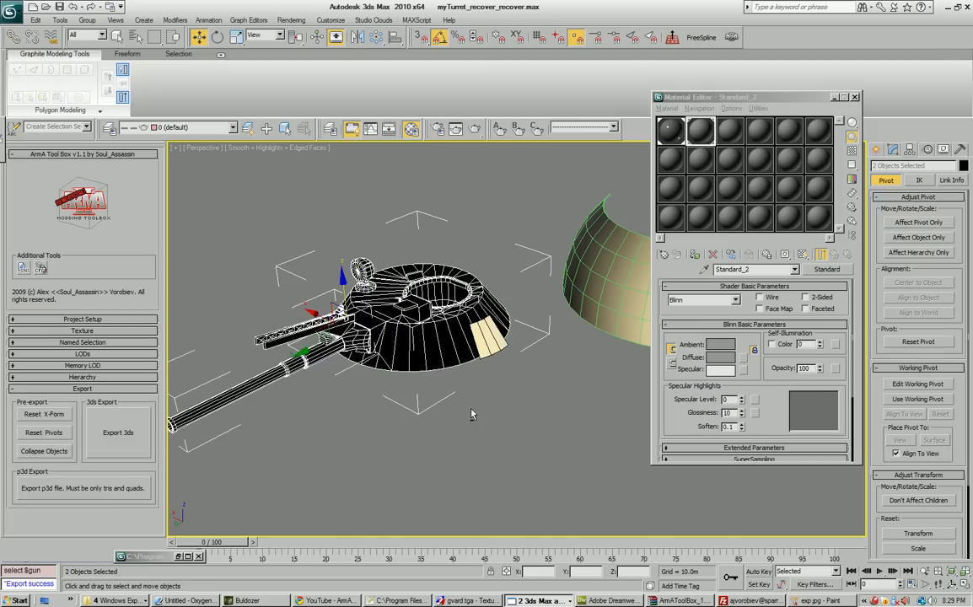
pyautogui.click(587, 361)
# Show the bmd_tur_01 material's settings and enlarge and reposition the Material Editor to fit the superShader.FX parameters
pyautogui.moveTo(732, 321); pyautogui.dragTo(742, 304)
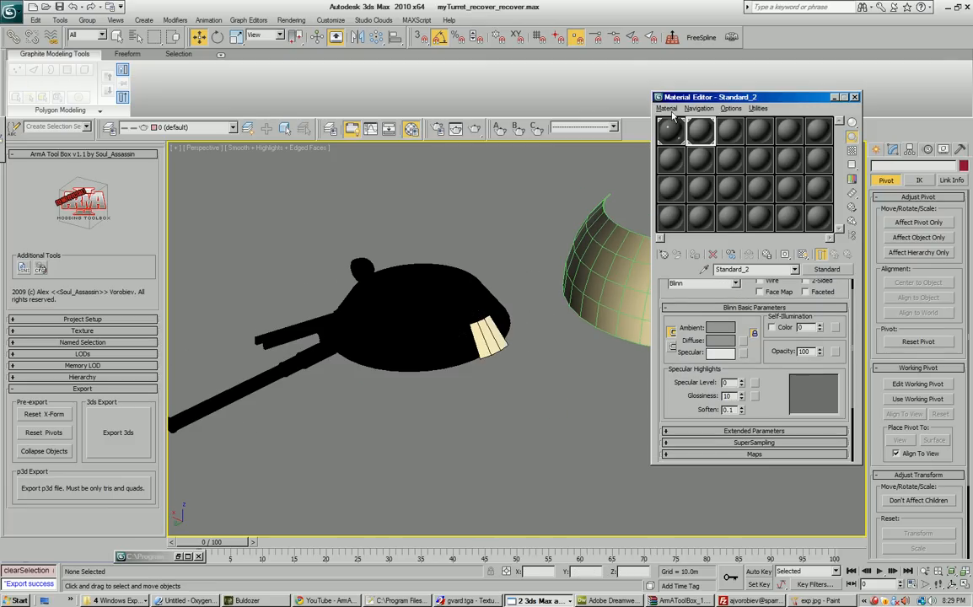
pyautogui.click(668, 124)
pyautogui.moveTo(715, 366); pyautogui.dragTo(717, 311)
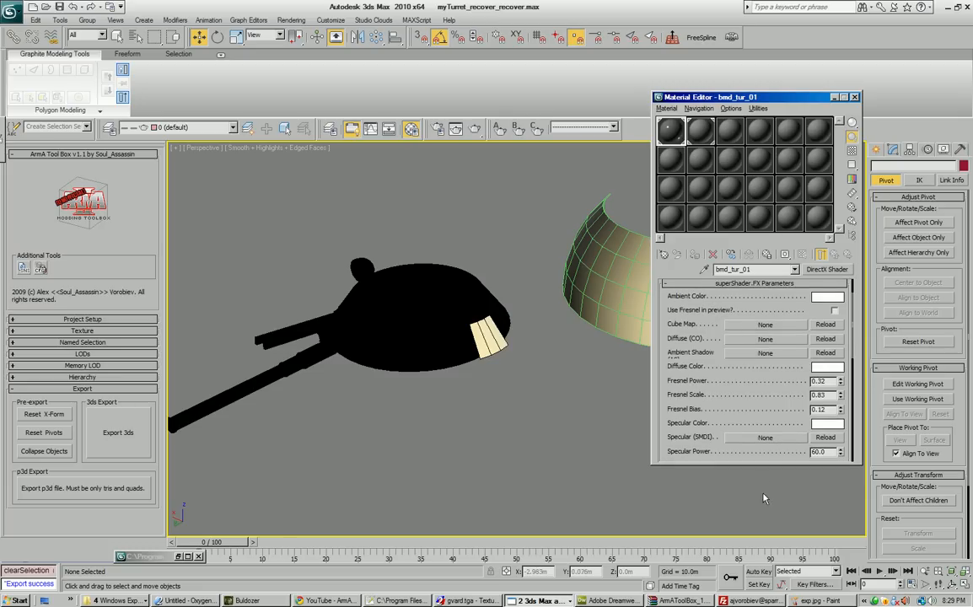
pyautogui.moveTo(762, 467); pyautogui.dragTo(761, 588)
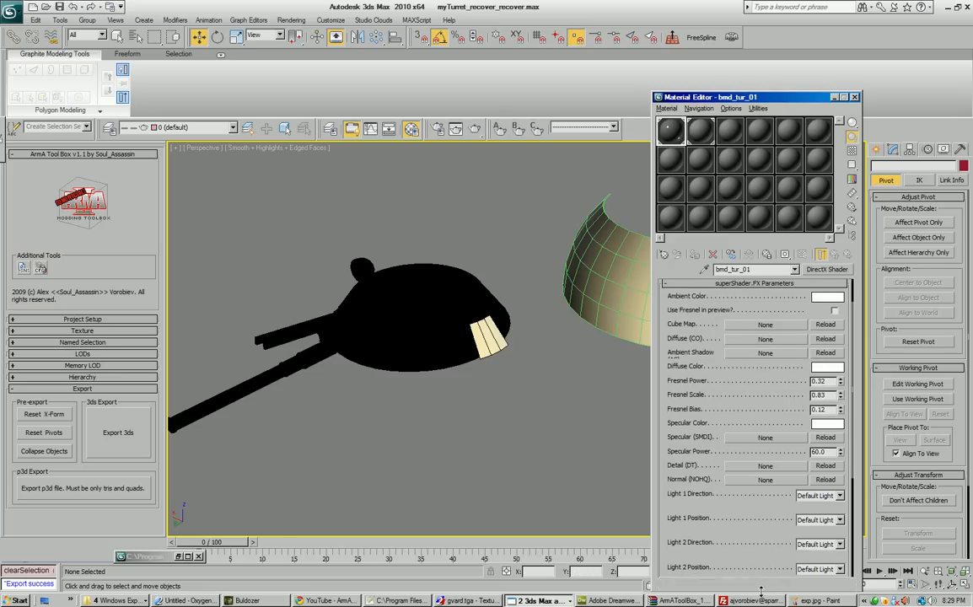
pyautogui.moveTo(734, 97); pyautogui.dragTo(733, 5)
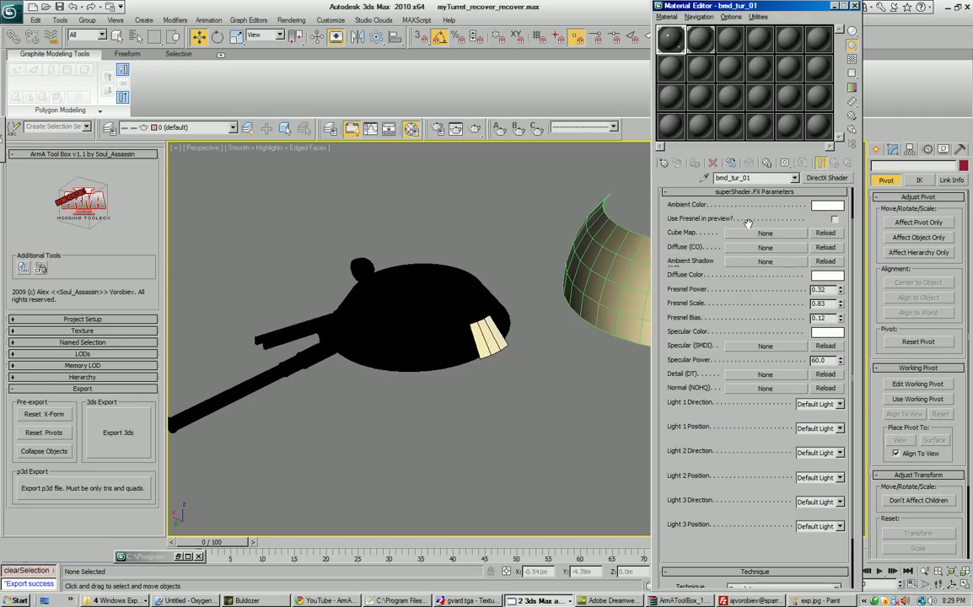
# Examine the superShader.FX parameters, including the Fresnel preview, map slots and Light 1 Direction choices, against the turret
pyautogui.click(834, 218)
pyautogui.click(833, 219)
pyautogui.keyDown('alt'); pyautogui.moveTo(414, 304); pyautogui.dragTo(457, 368, button='middle'); pyautogui.keyUp('alt')
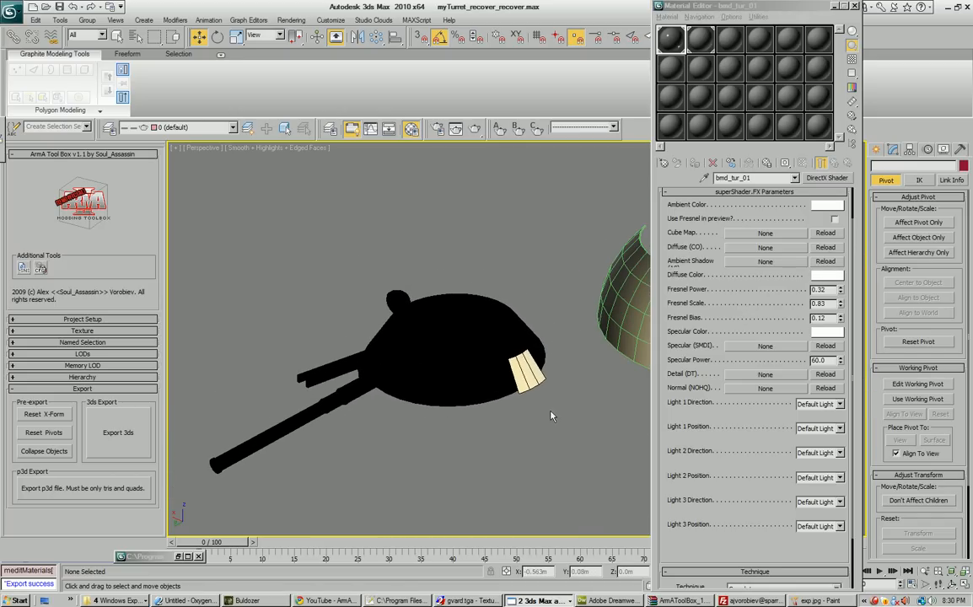
pyautogui.keyDown('alt'); pyautogui.moveTo(573, 360); pyautogui.dragTo(562, 385, button='middle'); pyautogui.keyUp('alt')
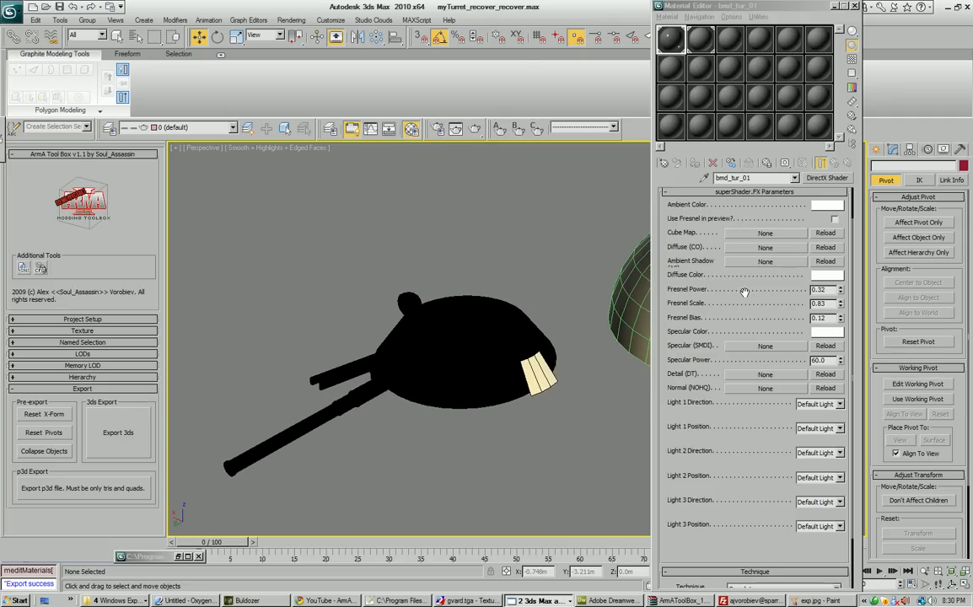
pyautogui.moveTo(749, 293); pyautogui.dragTo(741, 238)
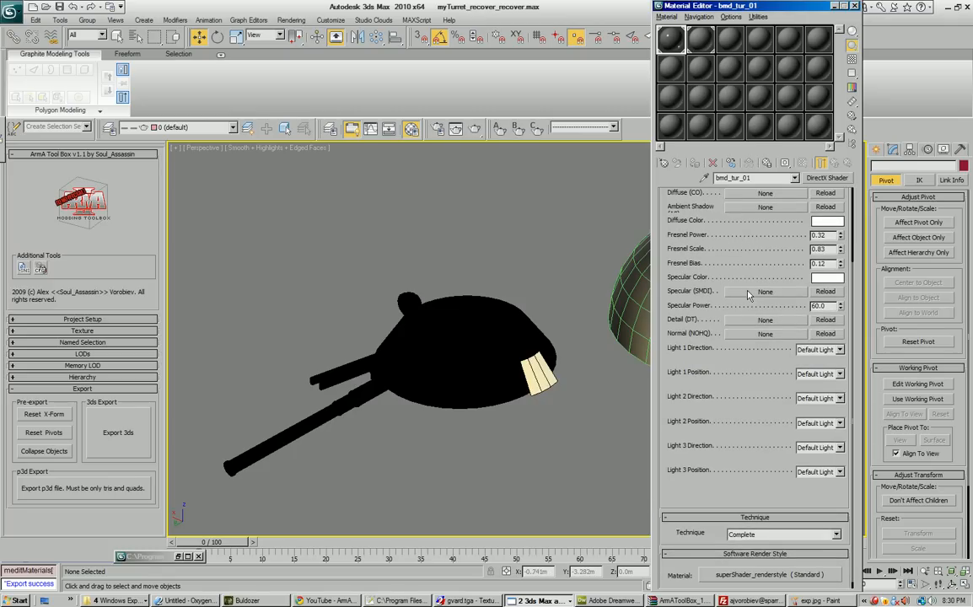
pyautogui.scroll(2, 749, 294)
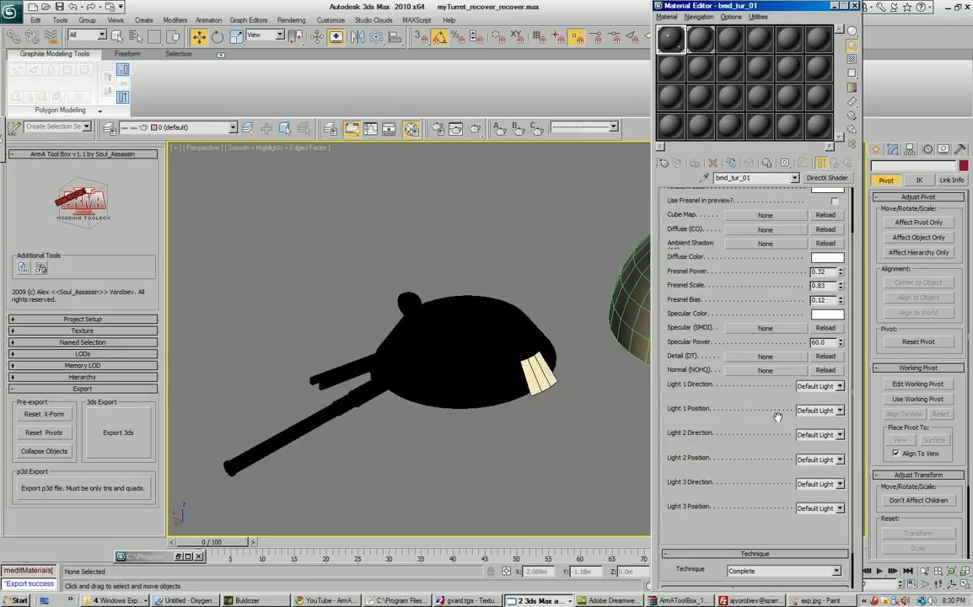
pyautogui.keyDown('alt'); pyautogui.moveTo(470, 344); pyautogui.dragTo(506, 338, button='middle'); pyautogui.keyUp('alt')
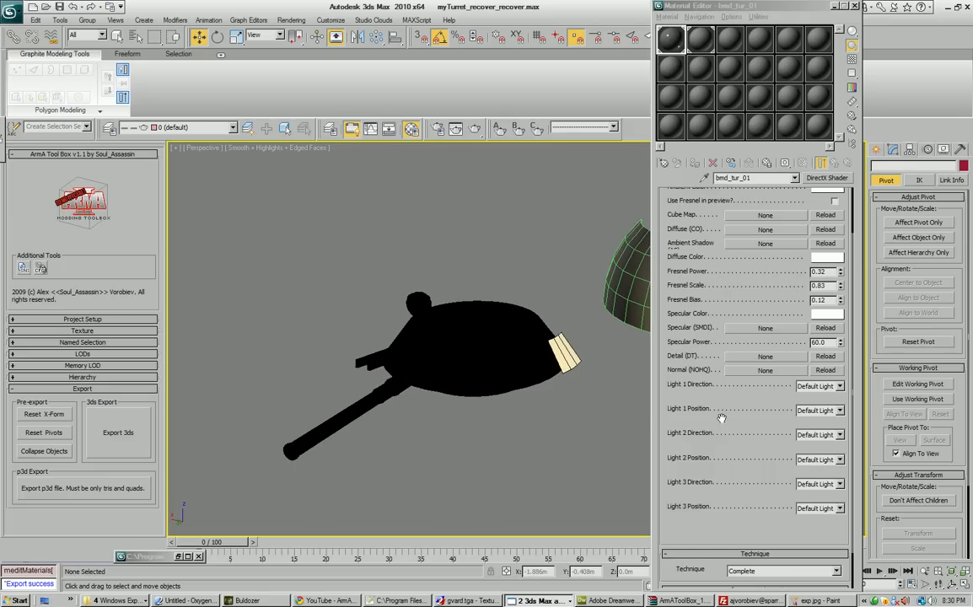
pyautogui.click(822, 386)
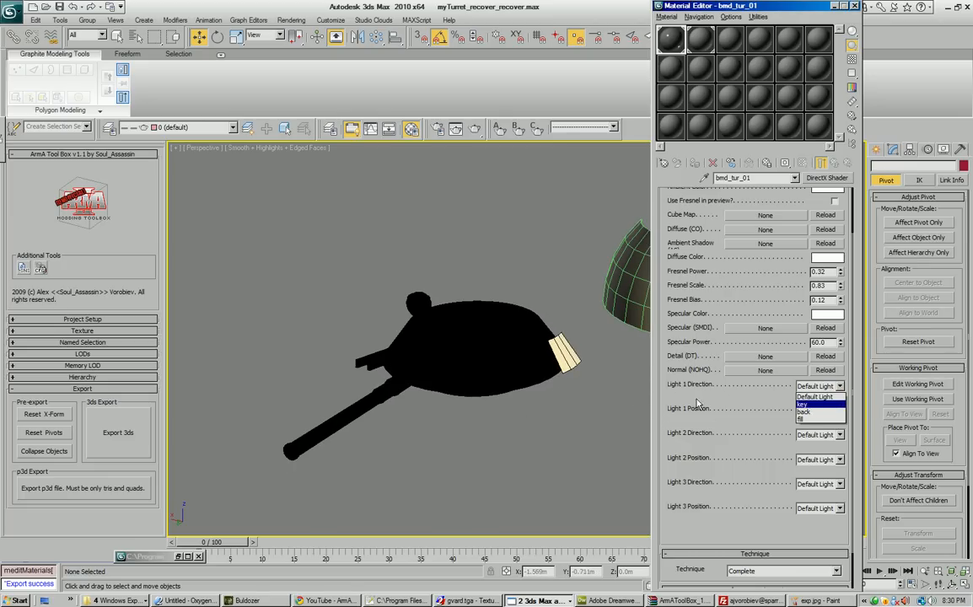
pyautogui.moveTo(530, 380)
pyautogui.keyDown('alt'); pyautogui.mouseDown(button='middle')
pyautogui.moveTo(552, 399)
pyautogui.moveTo(539, 399)
pyautogui.moveTo(544, 393)
pyautogui.mouseUp(button='middle'); pyautogui.keyUp('alt')
# Enable Fresnel in preview and load OutputCube.dds from the env folder as the Cube Map
pyautogui.moveTo(698, 282); pyautogui.dragTo(699, 352)
pyautogui.click(834, 259)
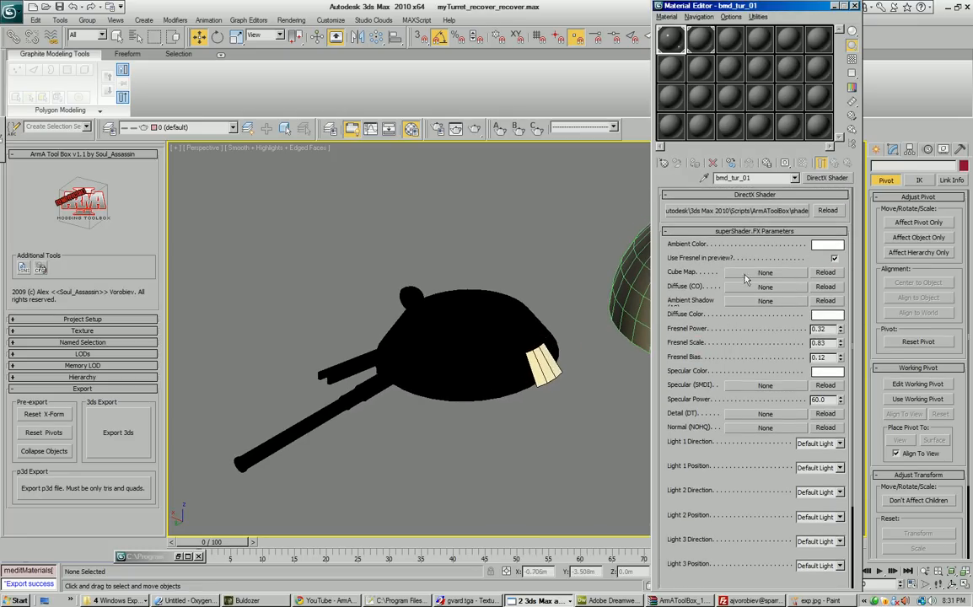
pyautogui.click(766, 272)
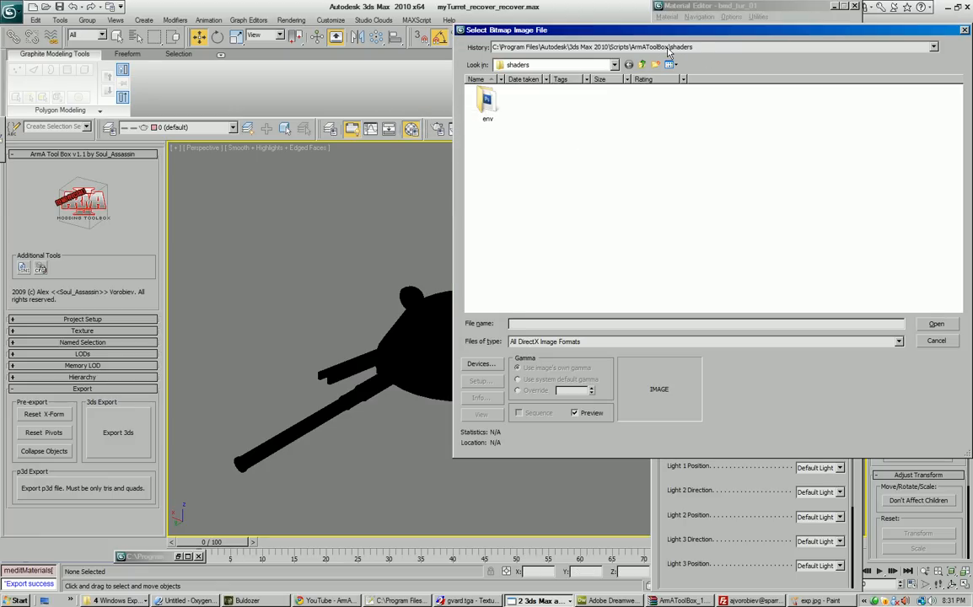
pyautogui.doubleClick(488, 103)
pyautogui.doubleClick(499, 90)
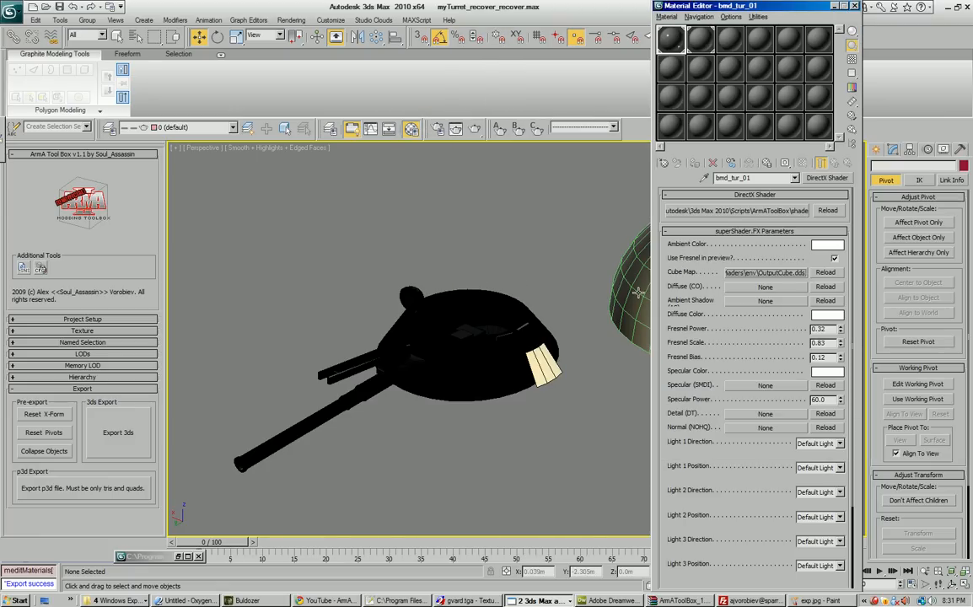
# Load sa_bmd1_03_co.tga from P:\MaterialTest as the Diffuse (CO) map
pyautogui.click(765, 287)
pyautogui.click(586, 46)
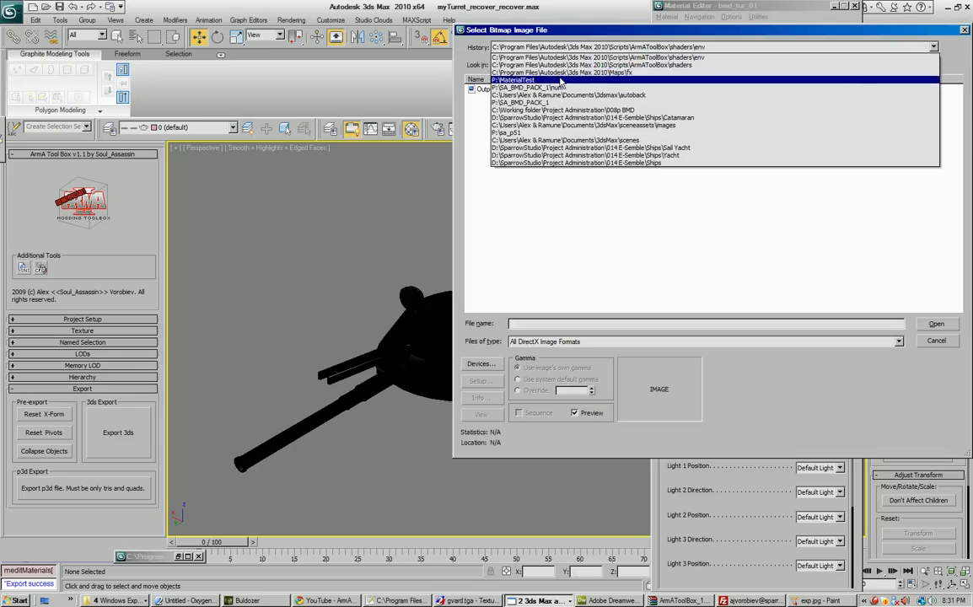
pyautogui.click(599, 73)
pyautogui.click(715, 90)
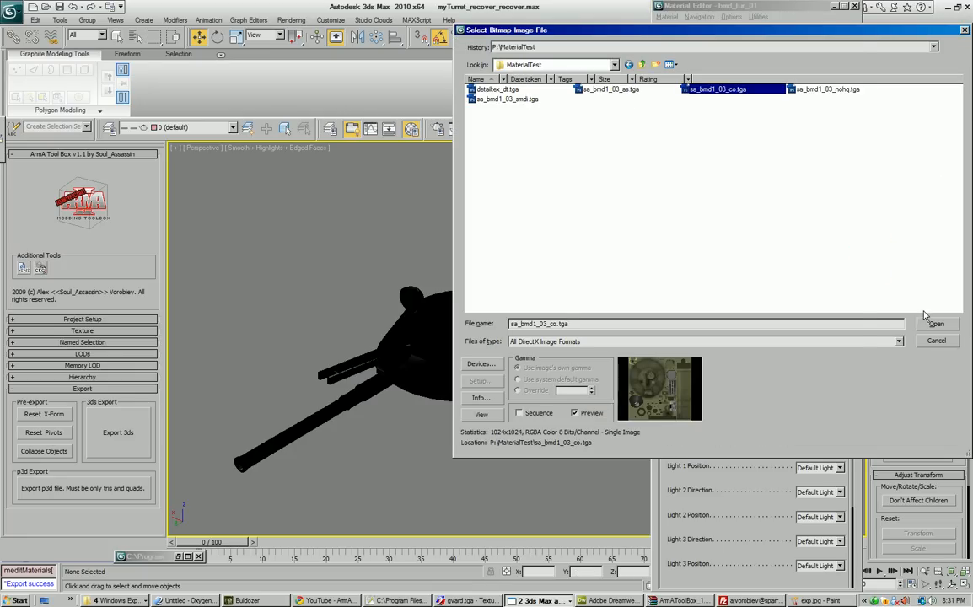
pyautogui.click(936, 324)
# Load sa_bmd1_03_as.tga as the Ambient Shadow map
pyautogui.click(765, 302)
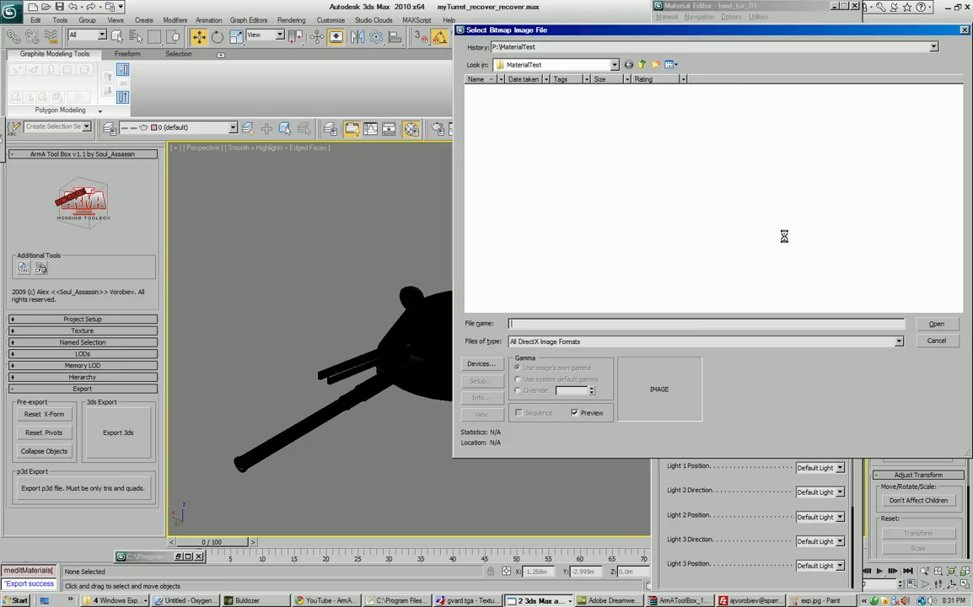
pyautogui.click(590, 90)
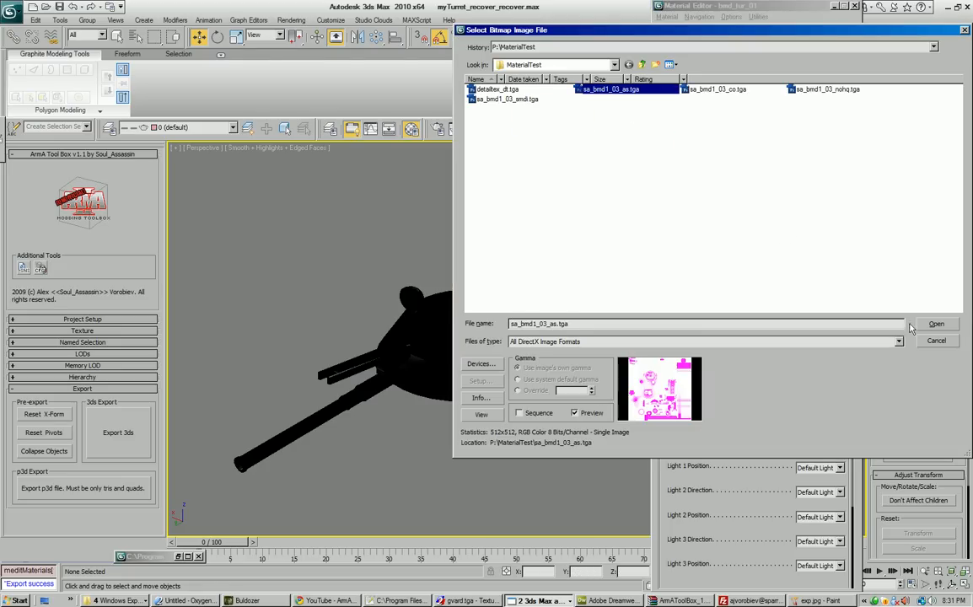
pyautogui.click(937, 327)
pyautogui.scroll(-1, 729, 361)
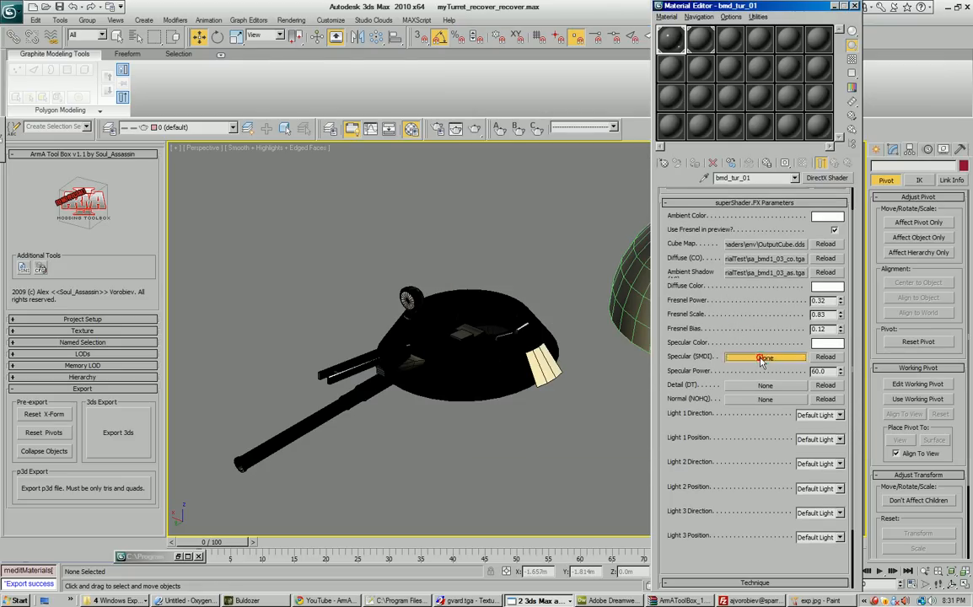
# Load sa_bmd1_03_smdi.tga as the Specular (SMDI) map and detailtex_dt.tga as the Detail (DT) map
pyautogui.click(764, 358)
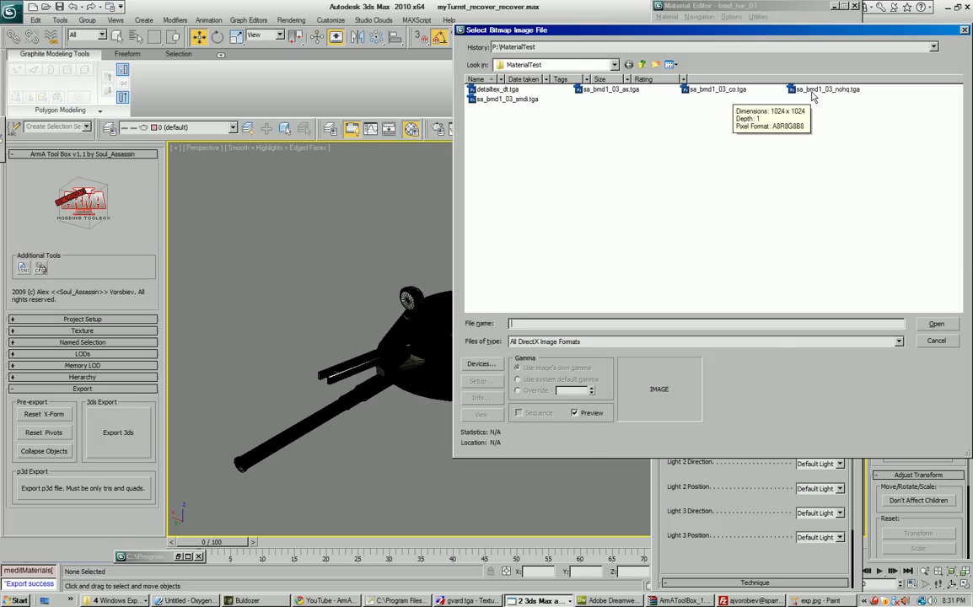
pyautogui.doubleClick(508, 99)
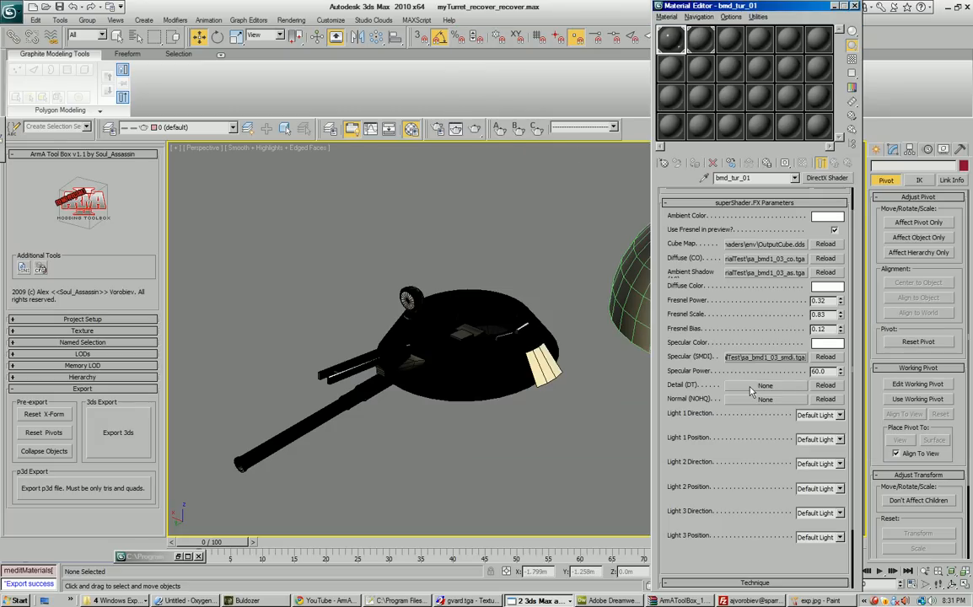
pyautogui.click(765, 385)
pyautogui.doubleClick(514, 91)
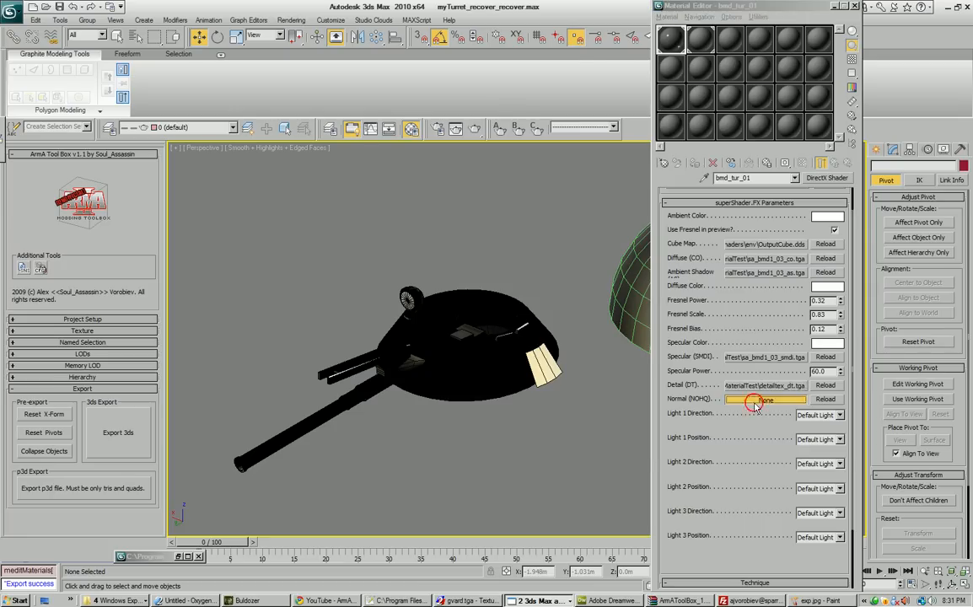
# Load sa_bmd1_03_nohq.tga as the Normal (NOHQ) map of bmd_tur_01
pyautogui.click(759, 399)
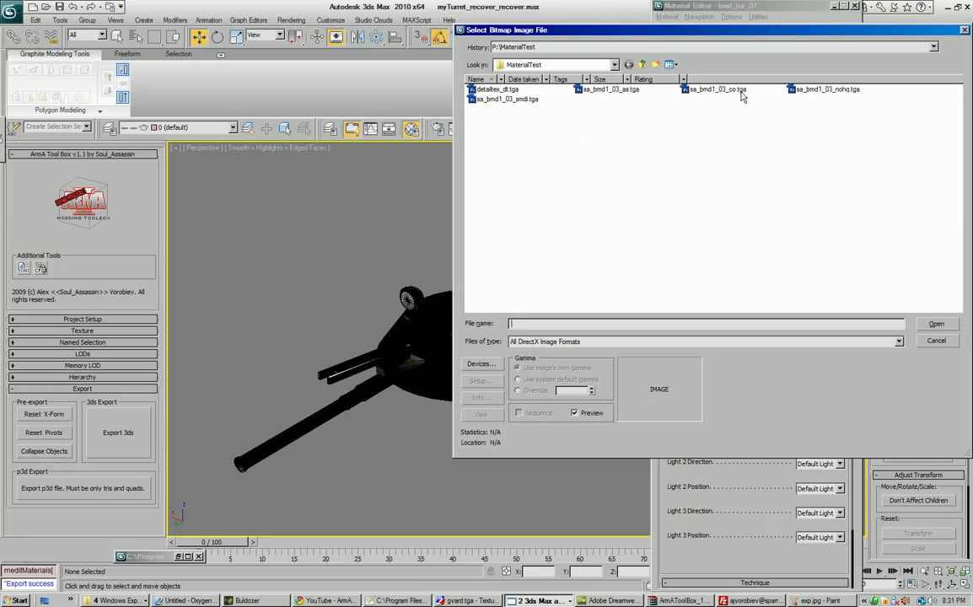
pyautogui.doubleClick(812, 90)
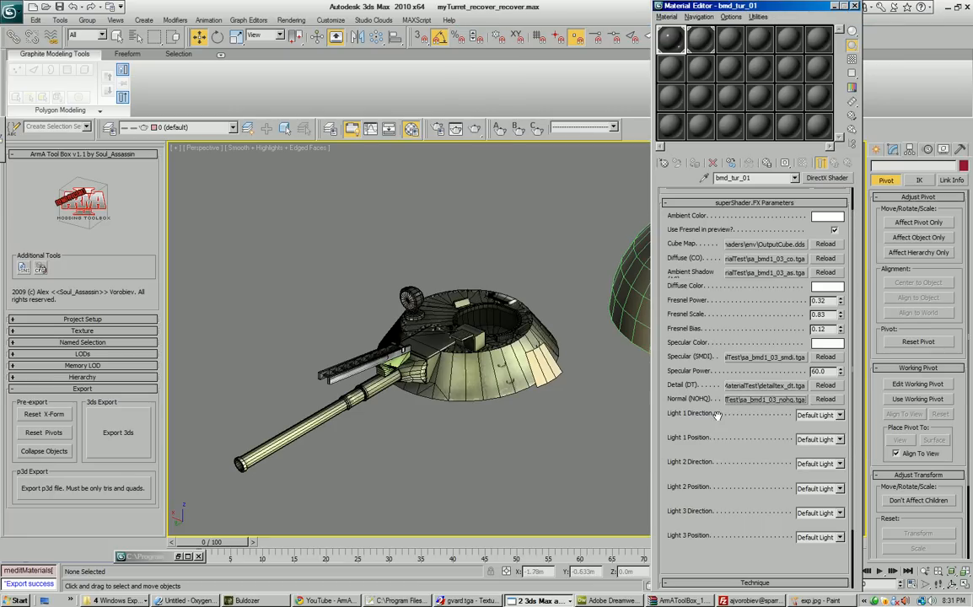
# Set the superShader's Specular Power to 60.9 and turn off edged faces in the Perspective viewport
pyautogui.scroll(-3, 721, 392)
pyautogui.moveTo(721, 392); pyautogui.dragTo(721, 389)
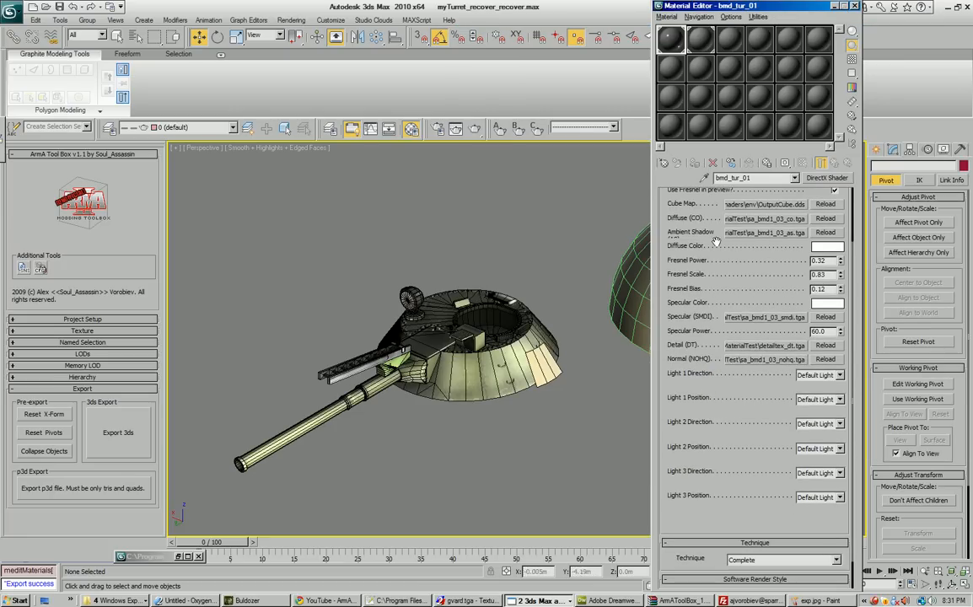
pyautogui.moveTo(749, 199); pyautogui.dragTo(733, 270)
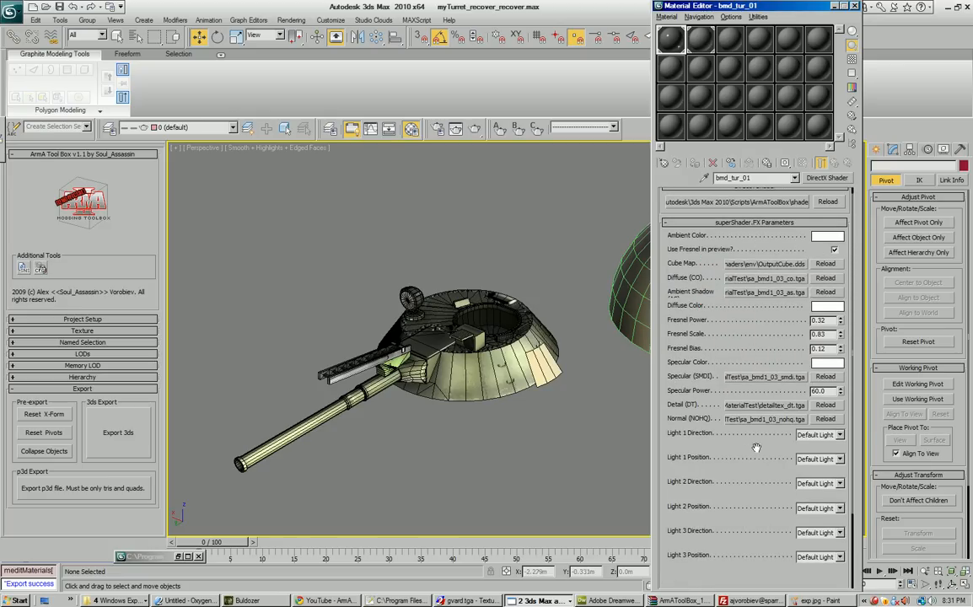
pyautogui.moveTo(758, 443); pyautogui.dragTo(784, 393)
pyautogui.moveTo(839, 347); pyautogui.dragTo(841, 436)
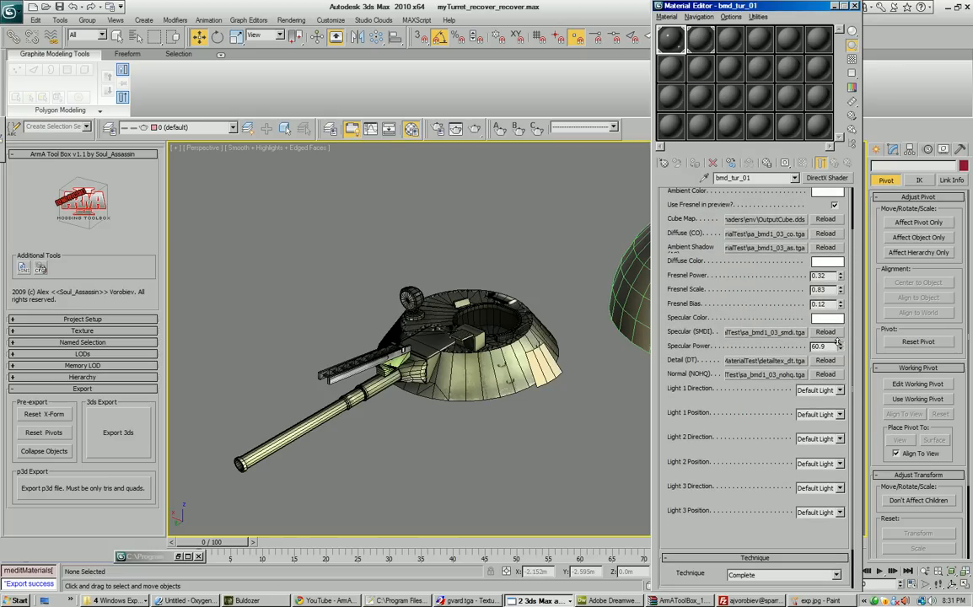
pyautogui.scroll(1, 840, 284)
pyautogui.moveTo(507, 328)
pyautogui.keyDown('alt'); pyautogui.mouseDown(button='middle')
pyautogui.moveTo(569, 332)
pyautogui.moveTo(521, 330)
pyautogui.mouseUp(button='middle'); pyautogui.keyUp('alt')
pyautogui.press('F4')
# Assign the key light to both Light 1 Direction and Light 1 Position
pyautogui.click(820, 397)
pyautogui.click(813, 416)
pyautogui.click(820, 421)
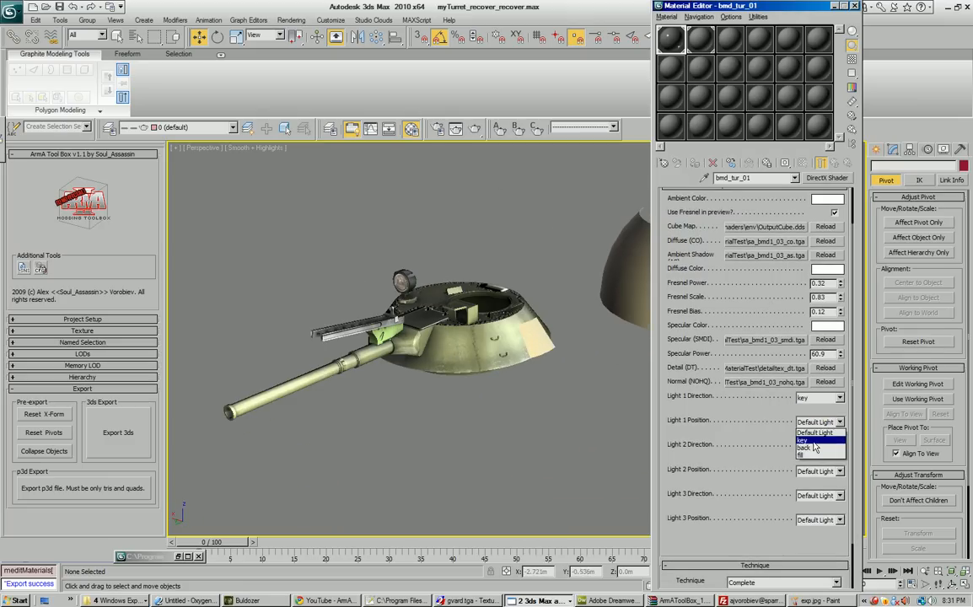
pyautogui.click(814, 440)
# Assign the fill light to both Light 2 Direction and Light 2 Position
pyautogui.click(822, 448)
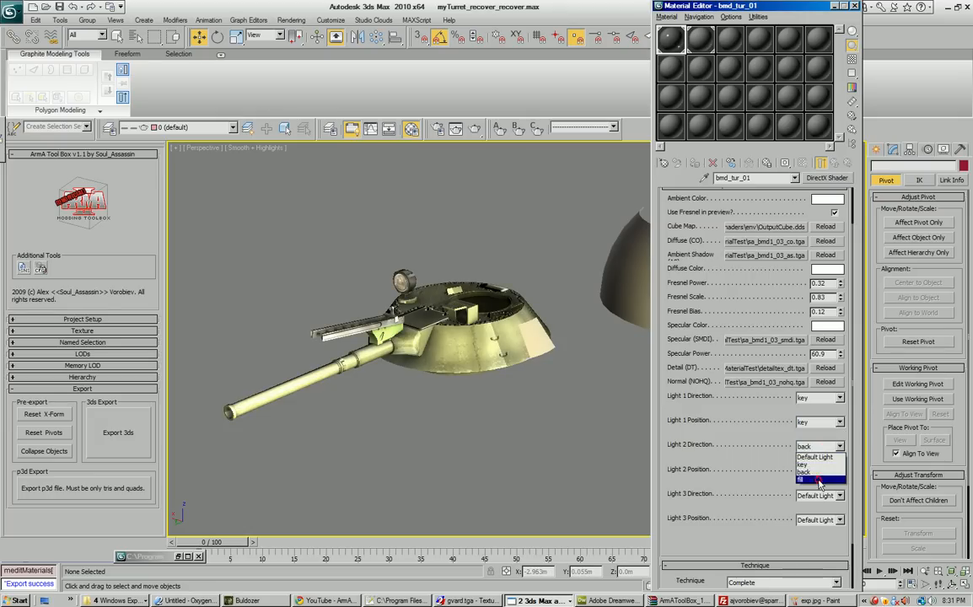
pyautogui.click(818, 479)
pyautogui.click(831, 479)
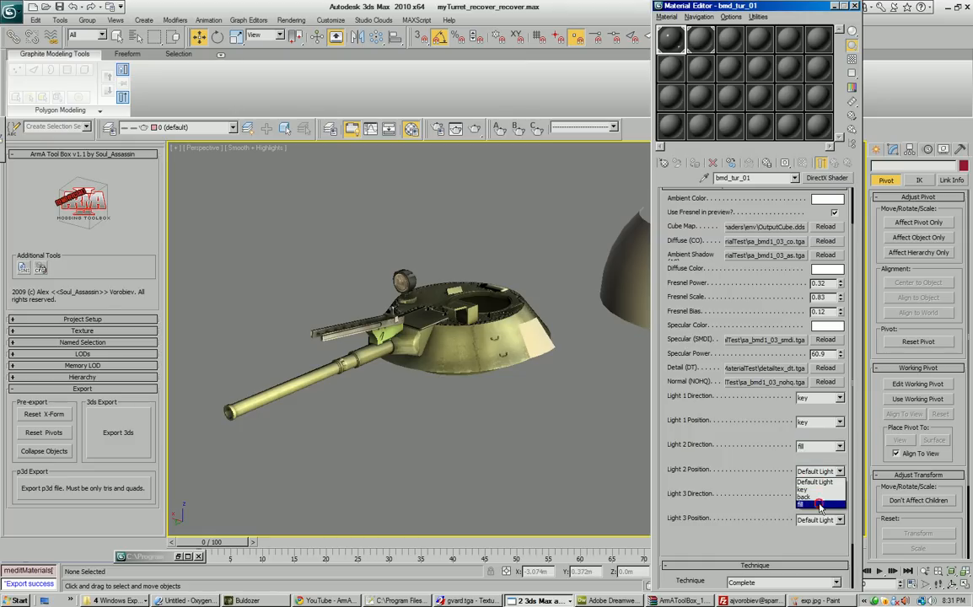
pyautogui.click(818, 504)
# Assign the back light to both Light 3 Direction and Light 3 Position
pyautogui.click(819, 496)
pyautogui.click(805, 520)
pyautogui.click(822, 519)
pyautogui.click(809, 544)
pyautogui.keyDown('alt'); pyautogui.moveTo(497, 306); pyautogui.dragTo(494, 358, button='middle'); pyautogui.keyUp('alt')
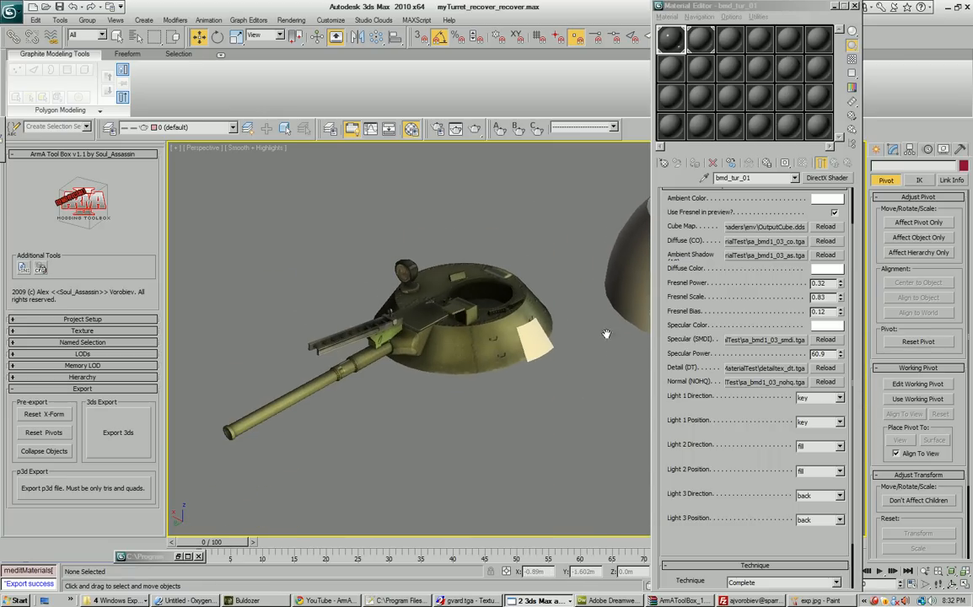
# Select the stencil patch on the turret and change the Standard_3 material to a DirectX Shader, discarding the old material
pyautogui.moveTo(773, 326); pyautogui.dragTo(776, 374)
pyautogui.moveTo(703, 365); pyautogui.dragTo(683, 373)
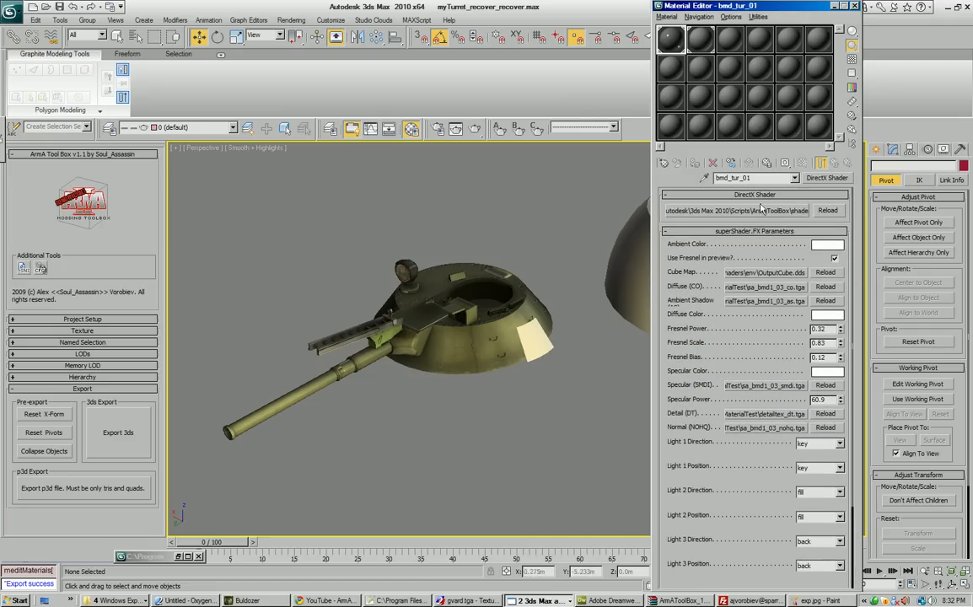
pyautogui.moveTo(558, 302); pyautogui.dragTo(522, 308, button='middle')
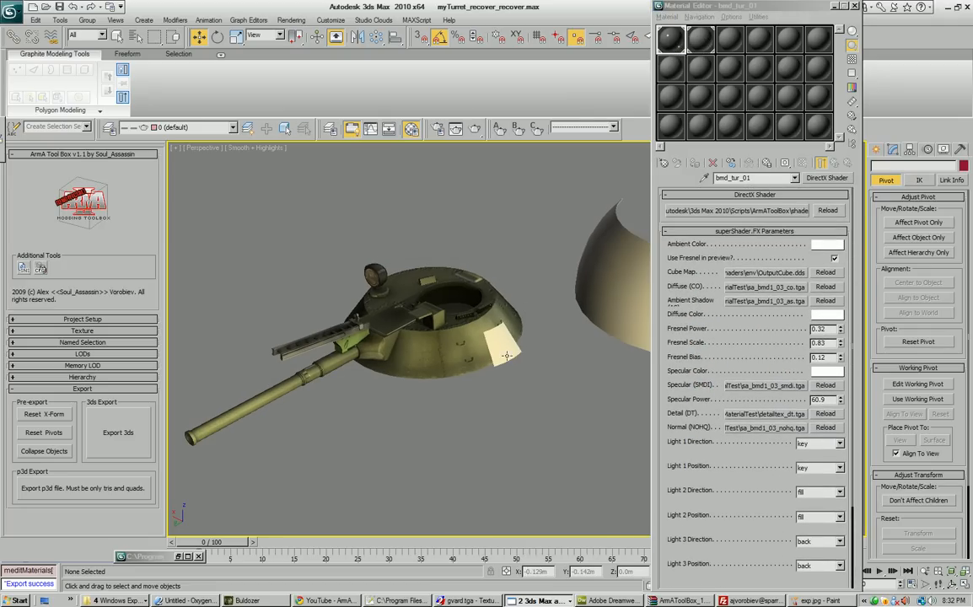
pyautogui.click(506, 352)
pyautogui.click(730, 38)
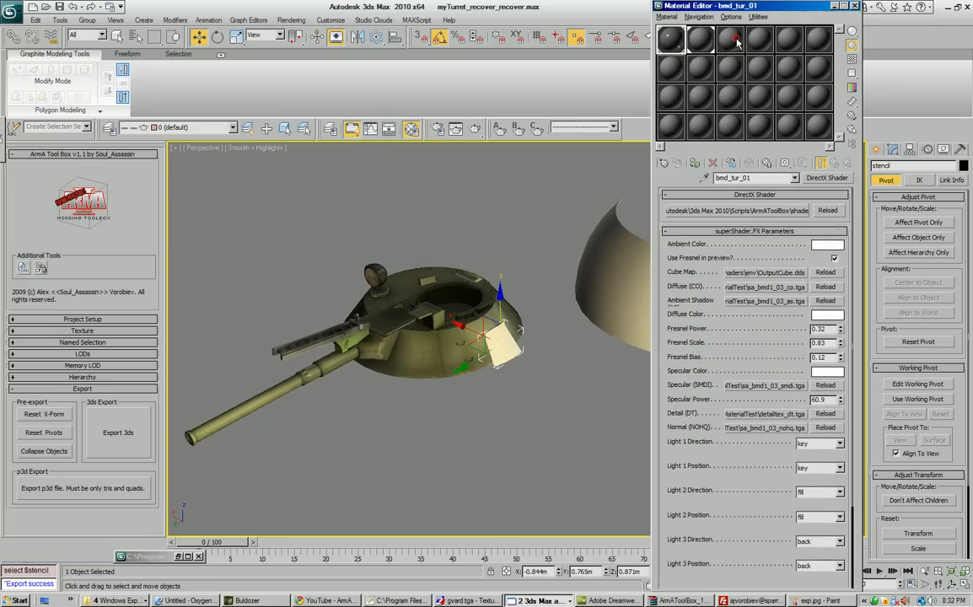
pyautogui.click(825, 181)
pyautogui.click(388, 127)
pyautogui.click(333, 466)
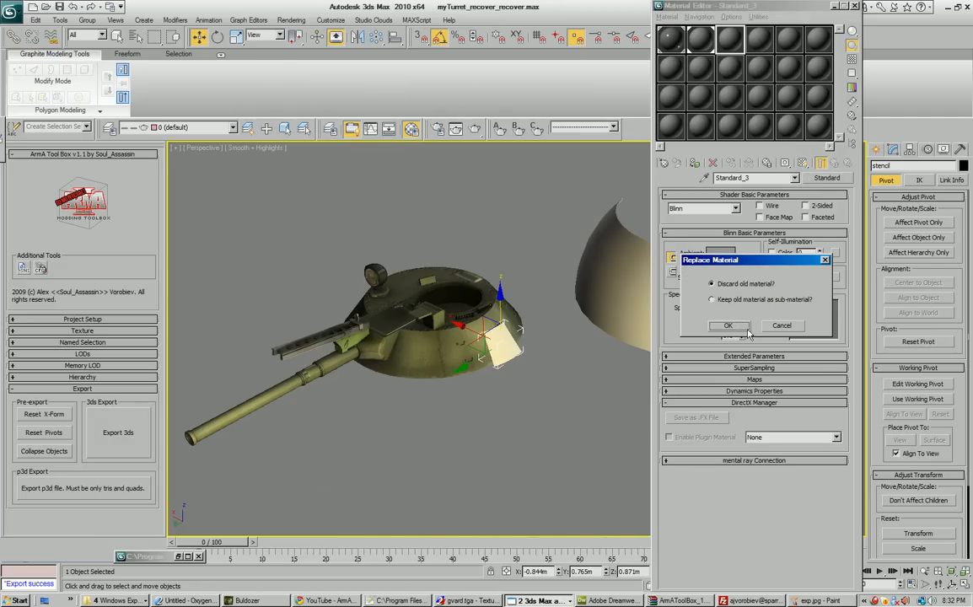
pyautogui.click(728, 325)
# Load textureAlpha.FX from the ArmAToolBox shaders folder as the effect file of Standard_3
pyautogui.click(737, 210)
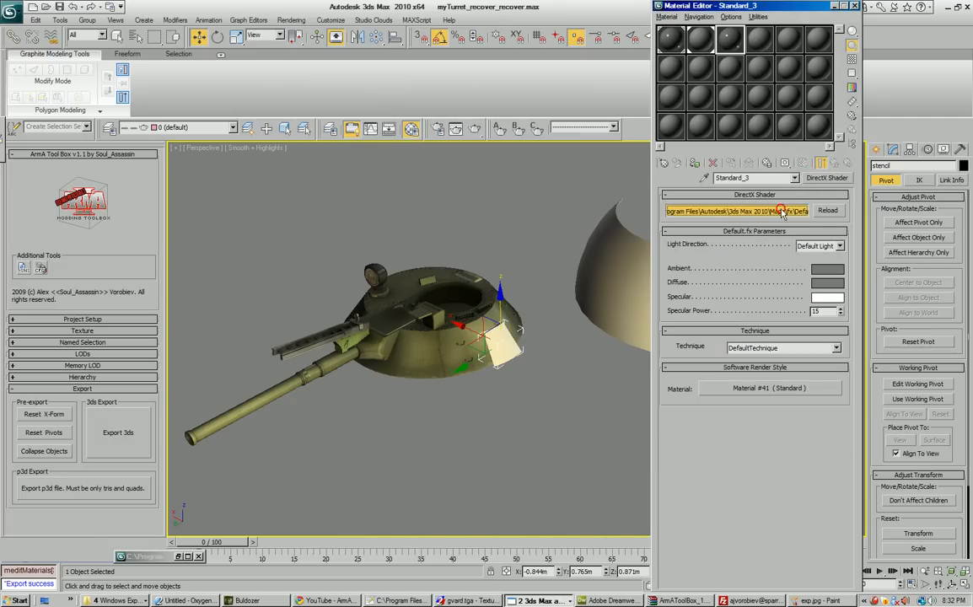
pyautogui.click(256, 24)
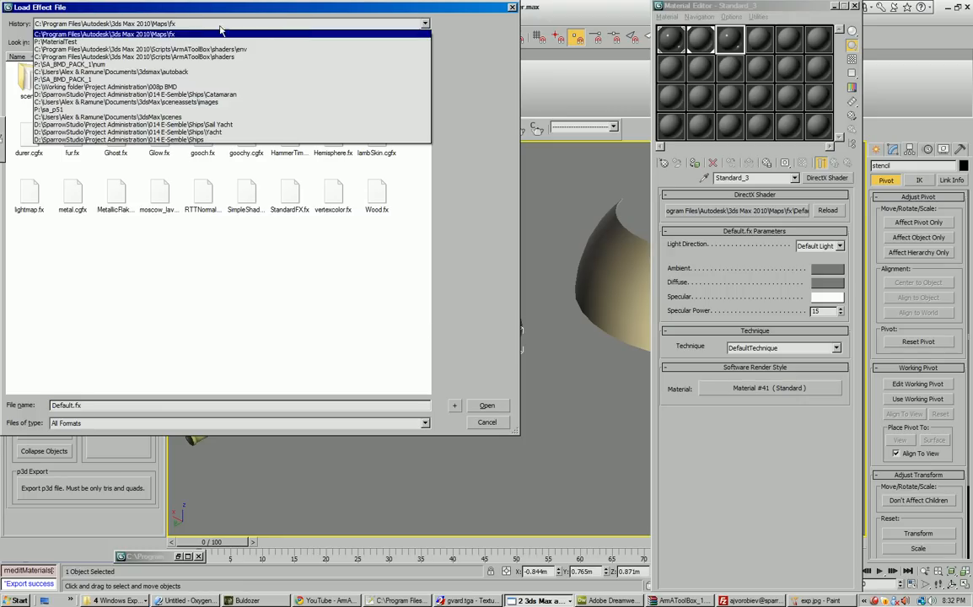
pyautogui.click(167, 56)
pyautogui.click(160, 81)
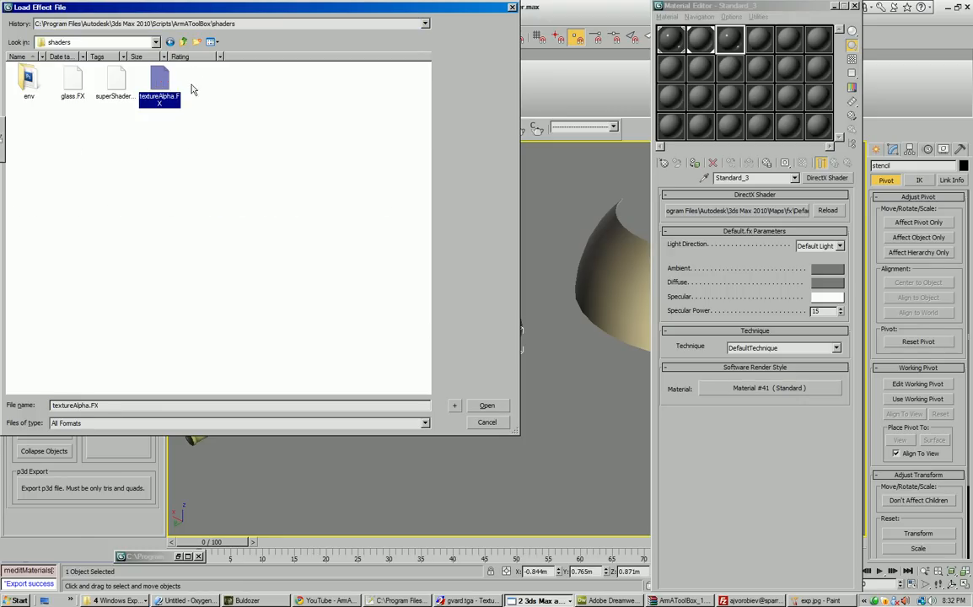
pyautogui.click(487, 407)
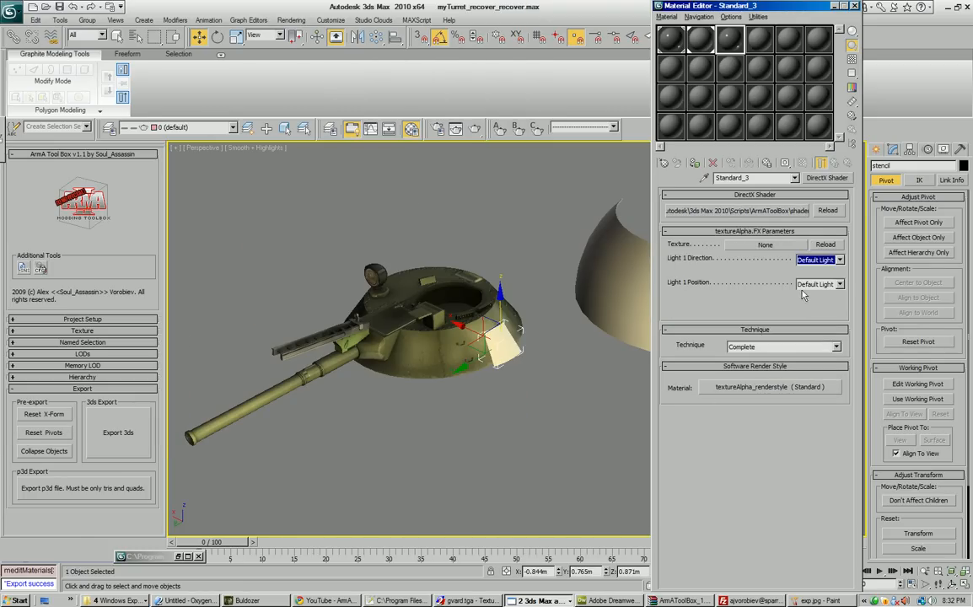
# Rename the textureAlpha material as stencil
pyautogui.moveTo(496, 387); pyautogui.dragTo(485, 369, button='middle')
pyautogui.doubleClick(752, 179)
pyautogui.write('stencil')
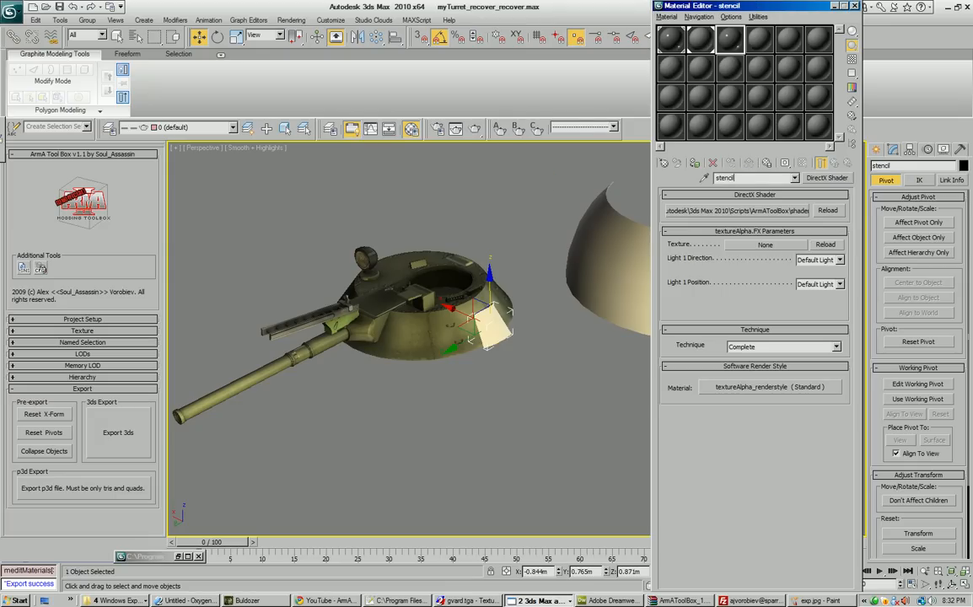
# Load gvard.tga from P:\SA_BMD_PACK_1\num as the stencil material's texture
pyautogui.scroll(10, 407, 283)
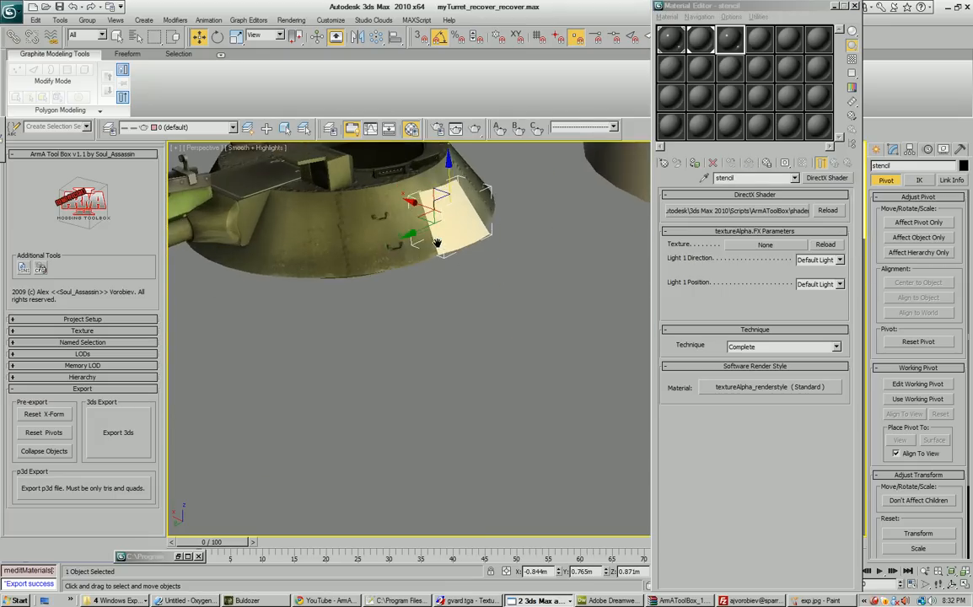
pyautogui.keyDown('alt'); pyautogui.moveTo(428, 329); pyautogui.dragTo(463, 308, button='middle'); pyautogui.keyUp('alt')
pyautogui.click(737, 245)
pyautogui.click(516, 47)
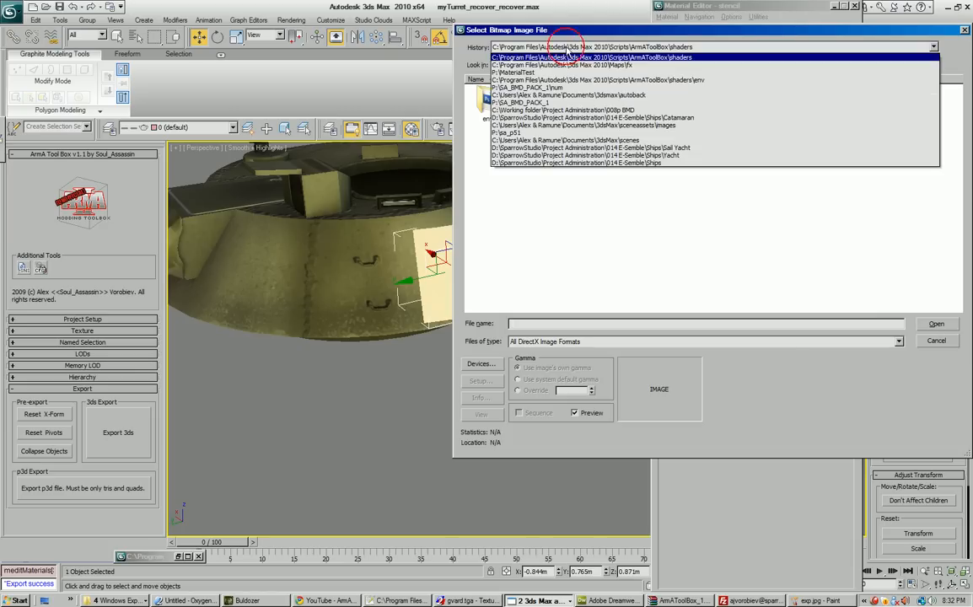
pyautogui.click(572, 88)
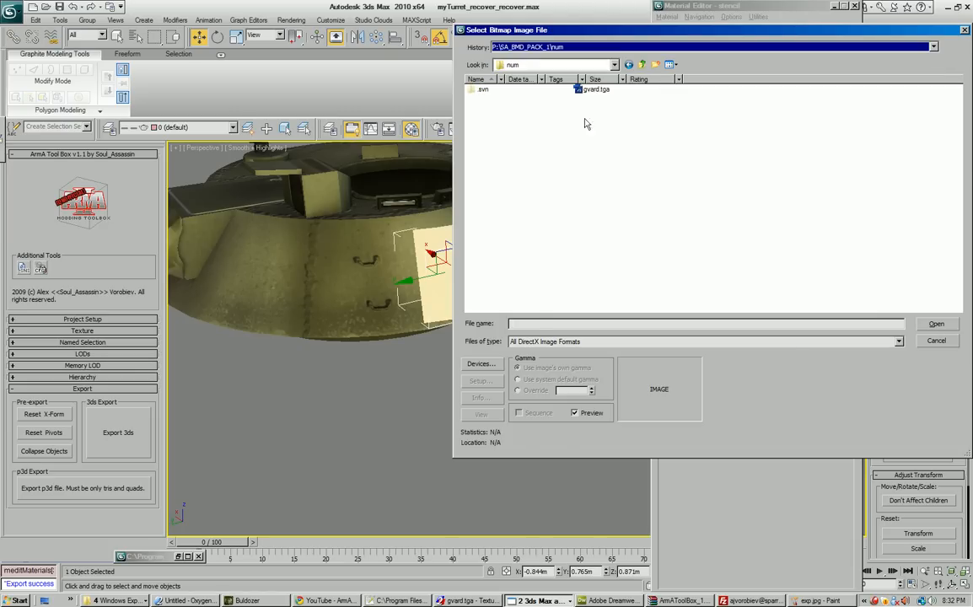
pyautogui.click(591, 89)
pyautogui.click(934, 325)
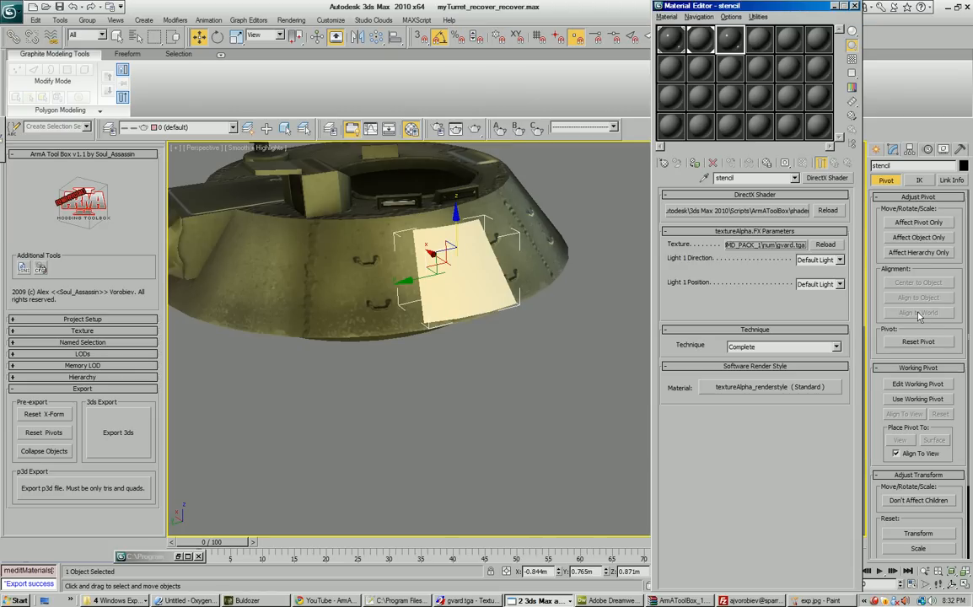
# Assign the stencil material to the selected patch, nudge the patch slightly against the turret wall and deselect it
pyautogui.click(694, 163)
pyautogui.keyDown('alt'); pyautogui.moveTo(530, 271); pyautogui.dragTo(544, 246, button='middle'); pyautogui.keyUp('alt')
pyautogui.moveTo(430, 269); pyautogui.dragTo(381, 258)
pyautogui.keyDown('alt'); pyautogui.moveTo(415, 301); pyautogui.dragTo(497, 325, button='middle'); pyautogui.keyUp('alt')
pyautogui.click(538, 347)
# Examine the transparent stencil decal and the turret's shading from several angles and distances
pyautogui.scroll(-5, 540, 329)
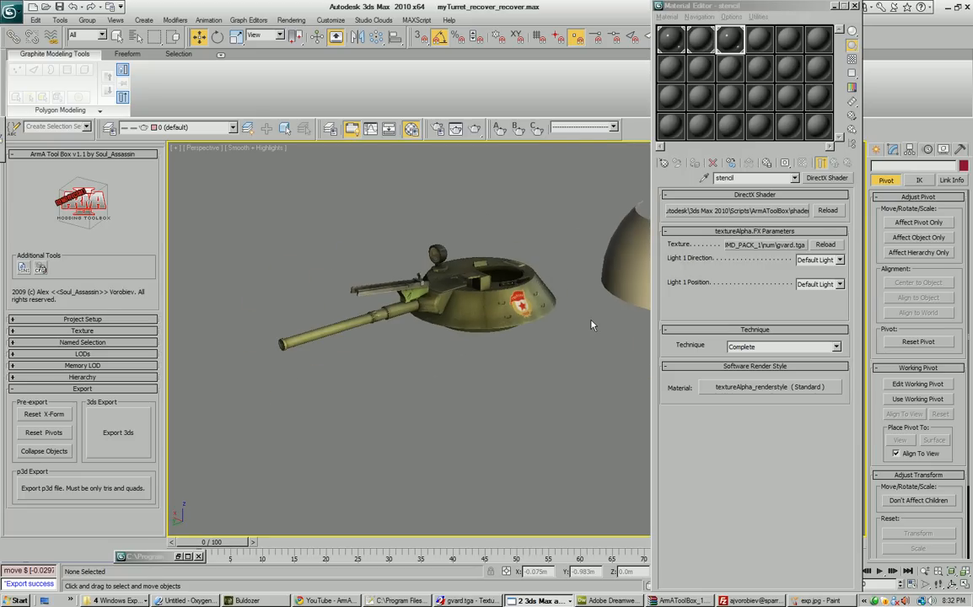
pyautogui.moveTo(557, 338); pyautogui.dragTo(450, 307, button='middle')
pyautogui.scroll(2, 514, 354)
pyautogui.scroll(3, 414, 315)
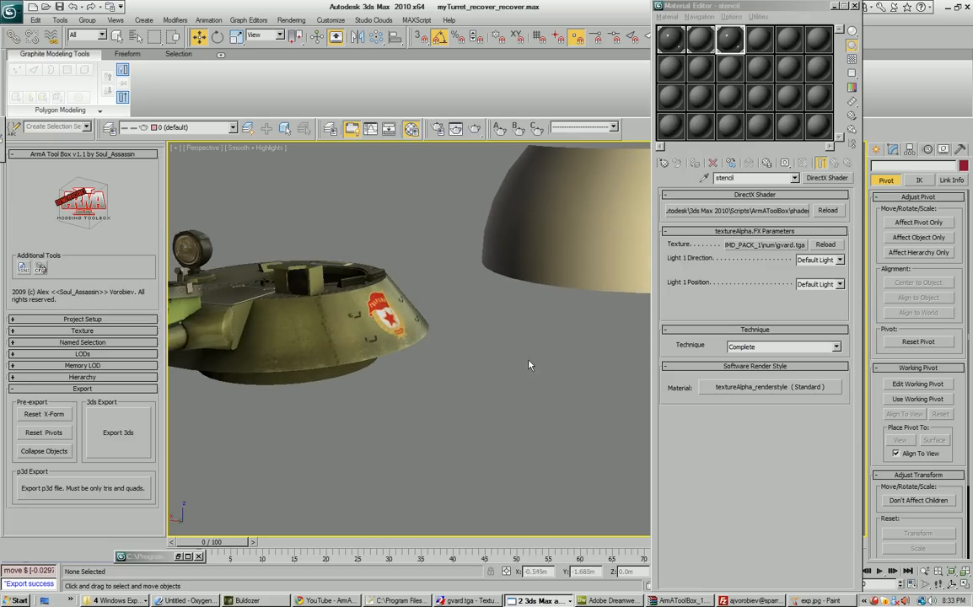
pyautogui.keyDown('alt'); pyautogui.moveTo(343, 353); pyautogui.dragTo(353, 301, button='middle'); pyautogui.keyUp('alt')
pyautogui.keyDown('alt'); pyautogui.moveTo(463, 279); pyautogui.dragTo(490, 351, button='middle'); pyautogui.keyUp('alt')
pyautogui.scroll(-2, 438, 320)
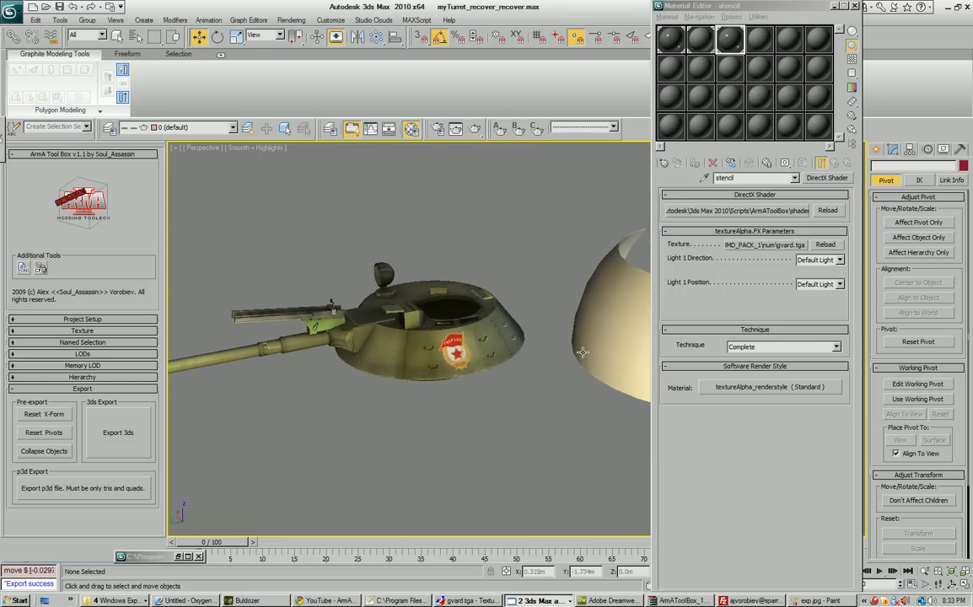
# Change the dome's Standard_2 material to a DirectX Shader, replacing the old material
pyautogui.click(709, 48)
pyautogui.keyDown('alt'); pyautogui.moveTo(513, 265); pyautogui.dragTo(470, 301, button='middle'); pyautogui.keyUp('alt')
pyautogui.click(827, 179)
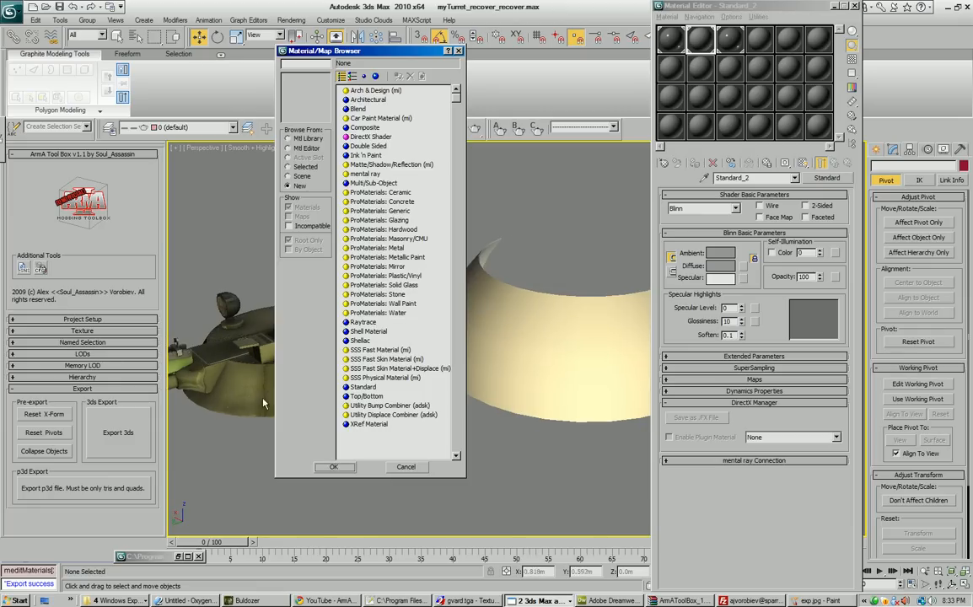
pyautogui.click(372, 137)
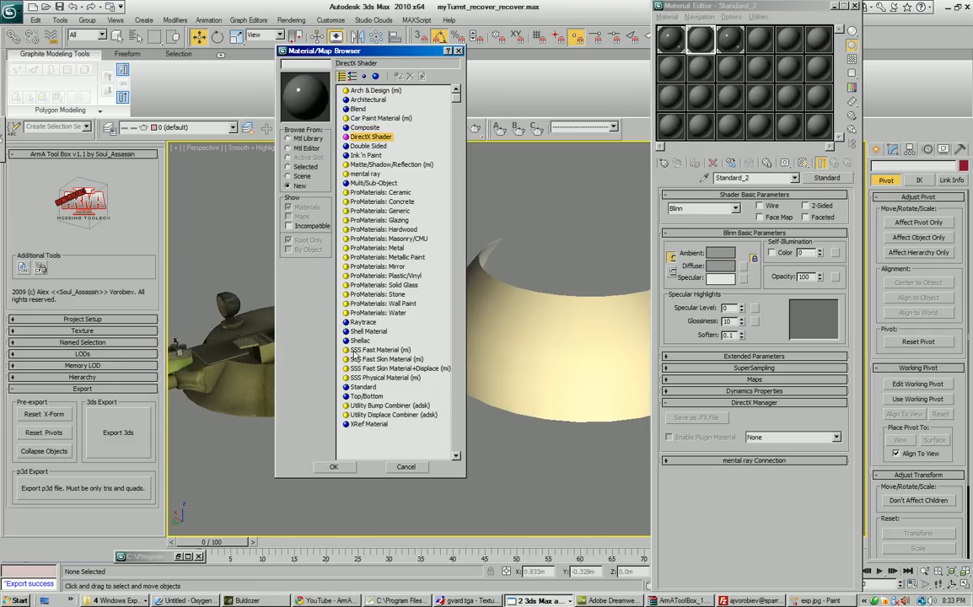
pyautogui.click(333, 467)
pyautogui.click(727, 325)
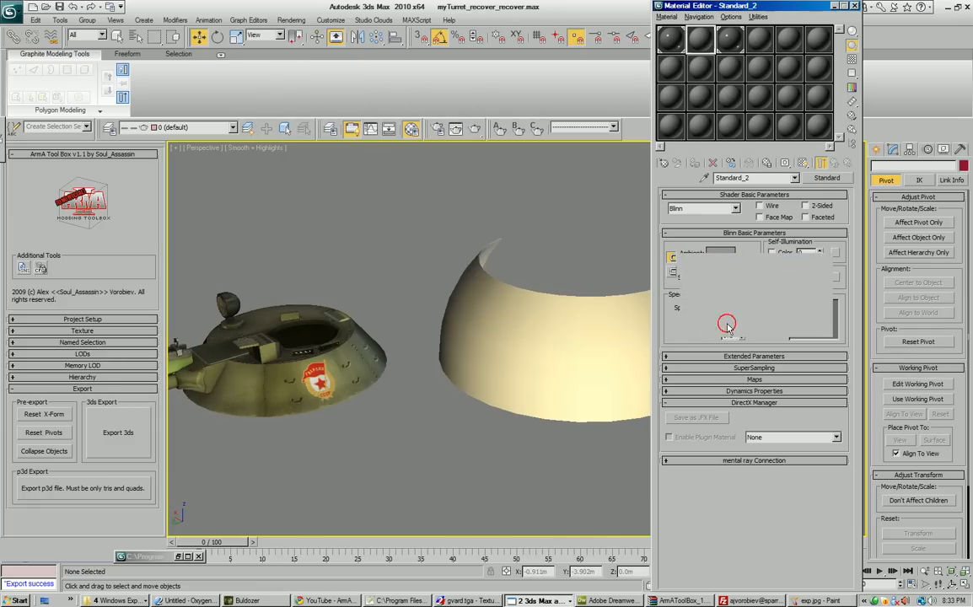
# Load glass.FX from the ArmAToolBox shaders folder as the effect file of Standard_2
pyautogui.click(763, 210)
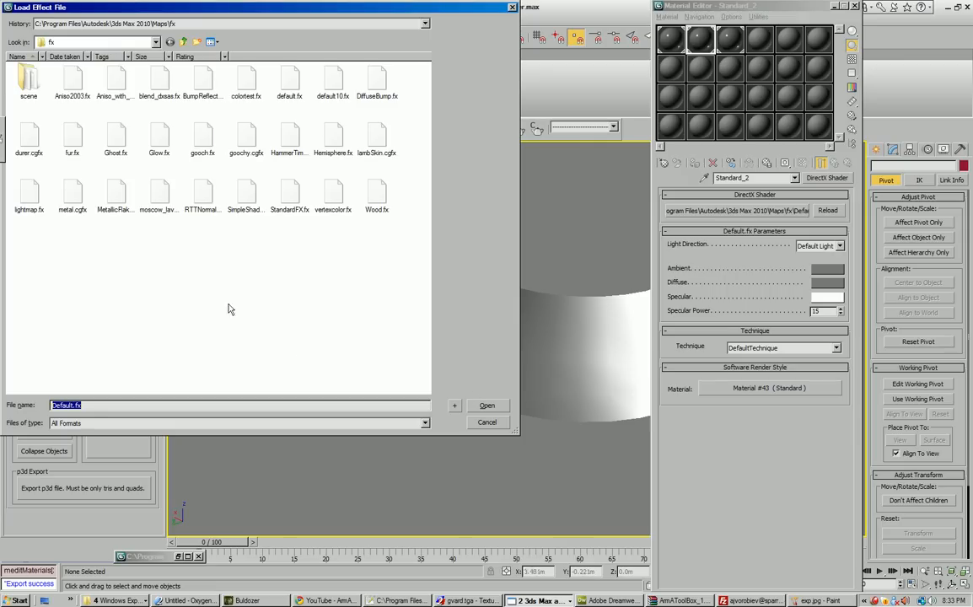
pyautogui.click(183, 23)
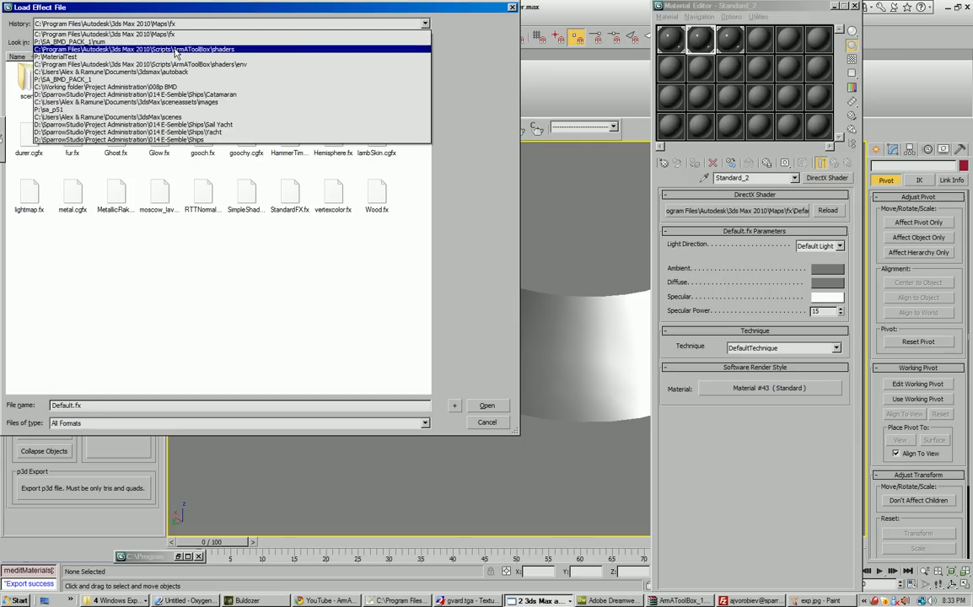
pyautogui.click(176, 49)
pyautogui.click(72, 80)
pyautogui.click(488, 405)
# Set the glass shader's Diffuse color to light blue for the dome
pyautogui.keyDown('alt'); pyautogui.moveTo(545, 407); pyautogui.dragTo(506, 397, button='middle'); pyautogui.keyUp('alt')
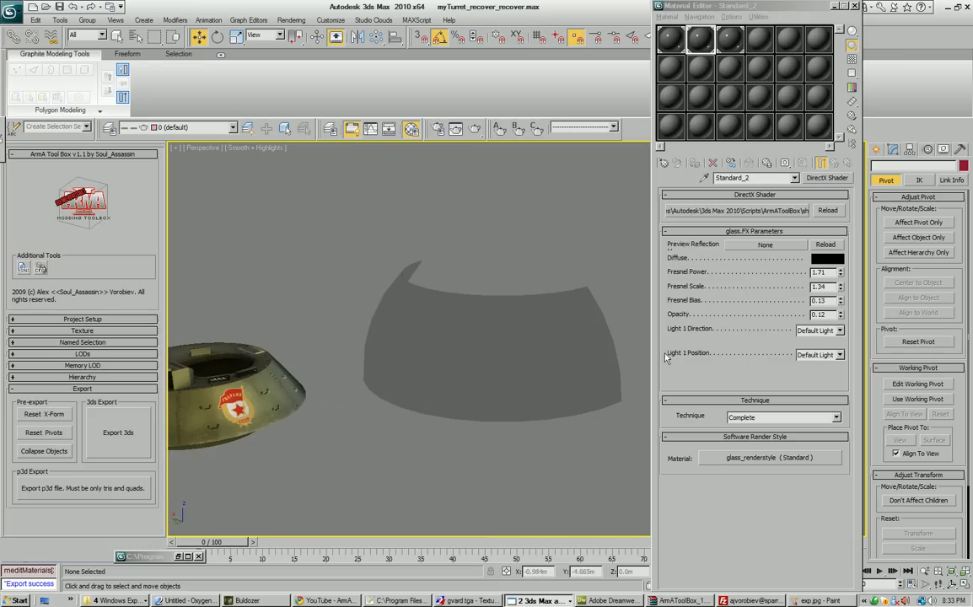
pyautogui.click(824, 260)
pyautogui.moveTo(263, 77); pyautogui.dragTo(235, 78)
pyautogui.moveTo(301, 114); pyautogui.dragTo(282, 100)
pyautogui.moveTo(339, 131)
pyautogui.mouseDown()
pyautogui.moveTo(339, 139)
pyautogui.moveTo(339, 121)
pyautogui.mouseUp()
pyautogui.click(423, 169)
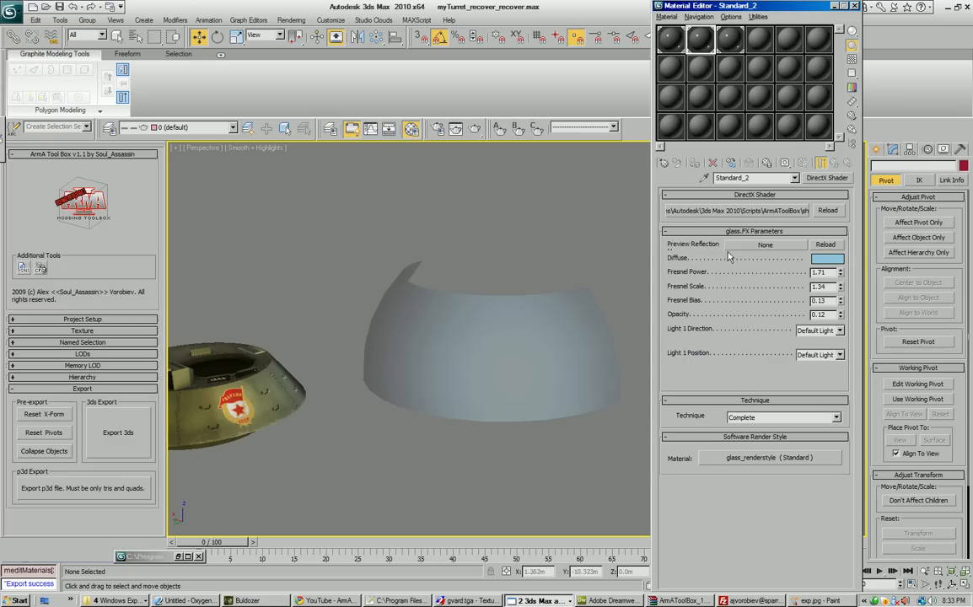
# Load OutputCube.dds from the env folder as the glass shader's Preview Reflection map
pyautogui.click(759, 246)
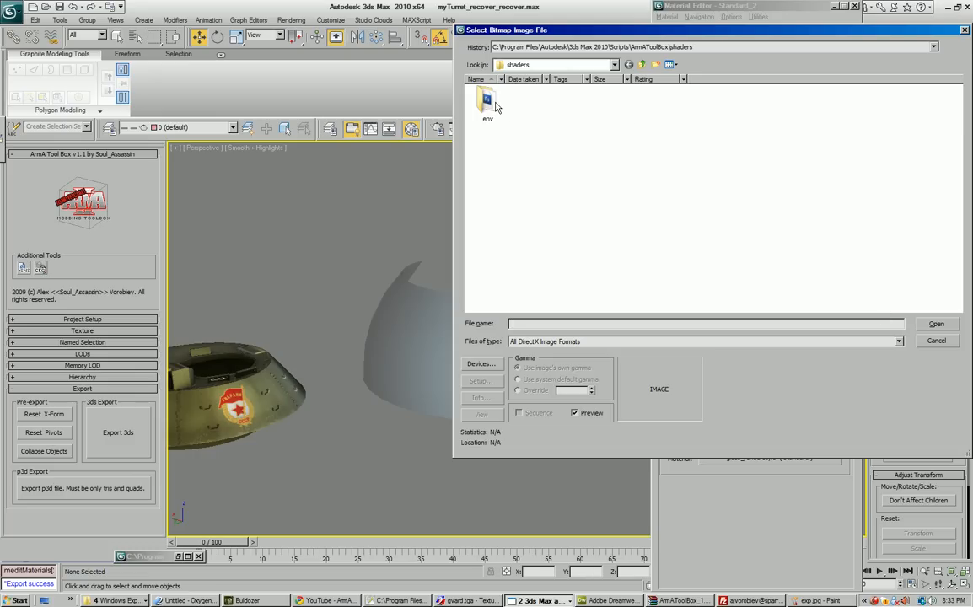
pyautogui.doubleClick(489, 103)
pyautogui.doubleClick(491, 98)
pyautogui.keyDown('alt'); pyautogui.moveTo(490, 296); pyautogui.dragTo(527, 291, button='middle'); pyautogui.keyUp('alt')
# Assign the key light to both Light 1 Direction and Light 1 Position of the glass shader
pyautogui.click(840, 331)
pyautogui.click(817, 348)
pyautogui.click(830, 355)
pyautogui.click(805, 373)
pyautogui.moveTo(641, 338)
pyautogui.keyDown('alt'); pyautogui.mouseDown(button='middle')
pyautogui.moveTo(438, 310)
pyautogui.moveTo(472, 287)
pyautogui.moveTo(447, 278)
pyautogui.moveTo(452, 269)
pyautogui.moveTo(445, 286)
pyautogui.moveTo(498, 290)
pyautogui.mouseUp(button='middle'); pyautogui.keyUp('alt')
# Set the glass shader's Diffuse color to a saturated red
pyautogui.click(820, 260)
pyautogui.moveTo(280, 91); pyautogui.dragTo(321, 78)
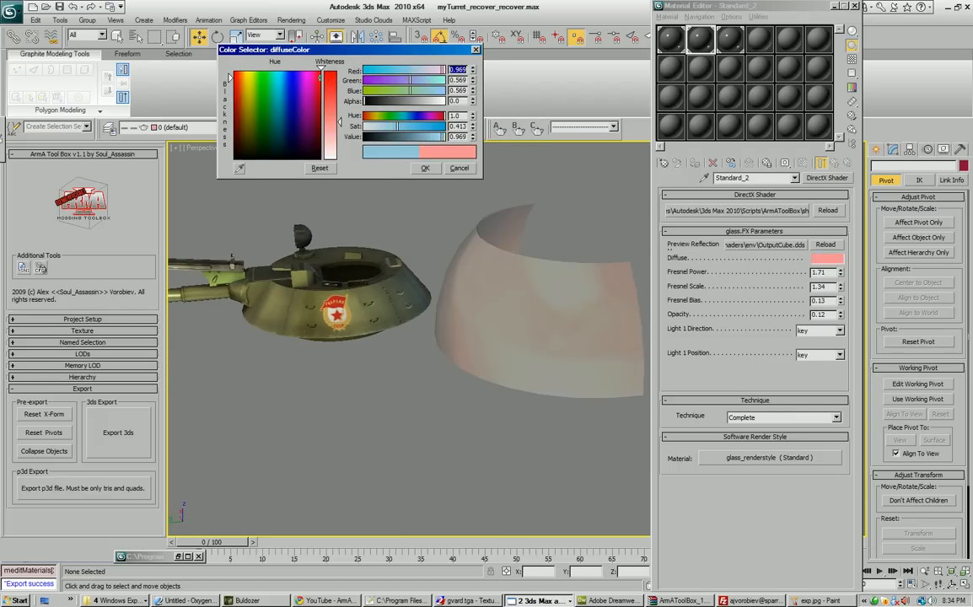
pyautogui.moveTo(339, 122); pyautogui.dragTo(339, 87)
pyautogui.click(423, 168)
pyautogui.keyDown('alt'); pyautogui.moveTo(472, 289); pyautogui.dragTo(554, 401, button='middle'); pyautogui.keyUp('alt')
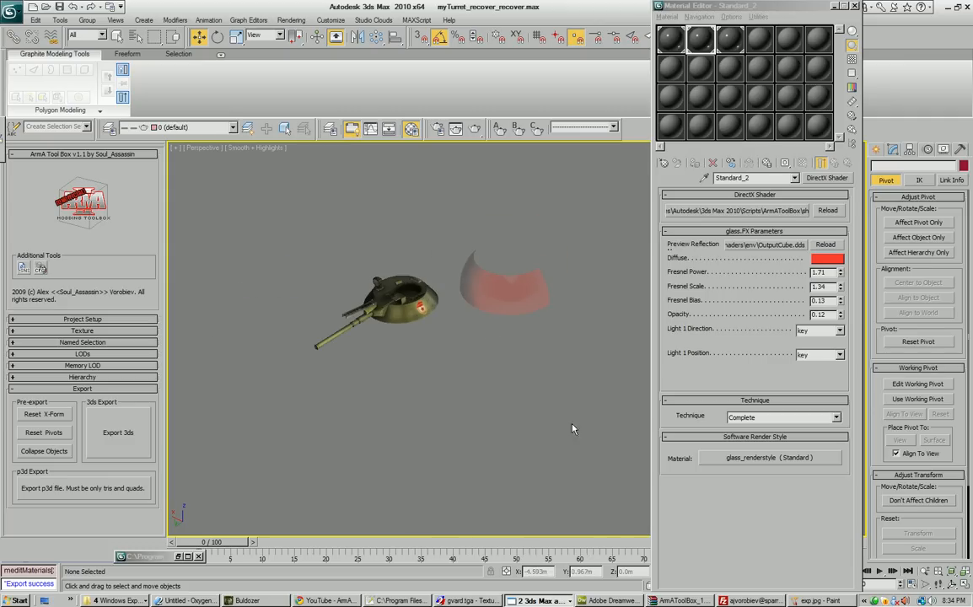
# Select all turret parts and the dome, and export only the selected objects as 112.p3d in the MaterialTest folder
pyautogui.moveTo(593, 439); pyautogui.dragTo(248, 189)
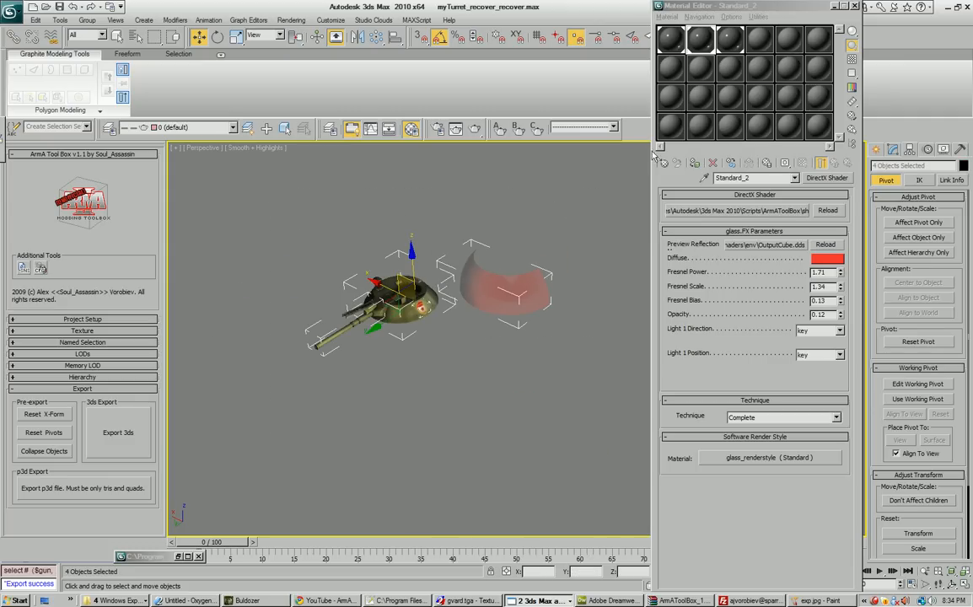
pyautogui.click(125, 489)
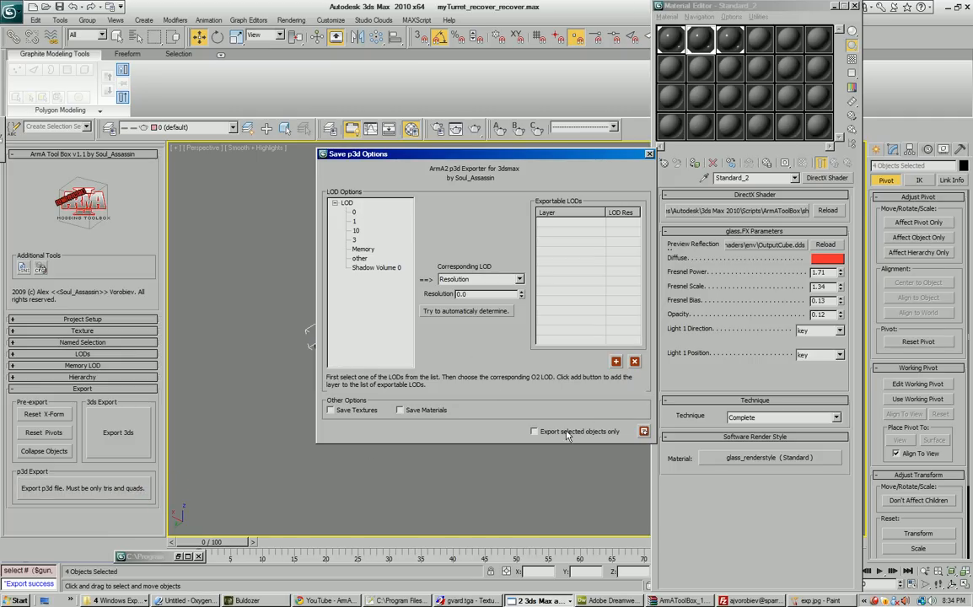
pyautogui.click(534, 431)
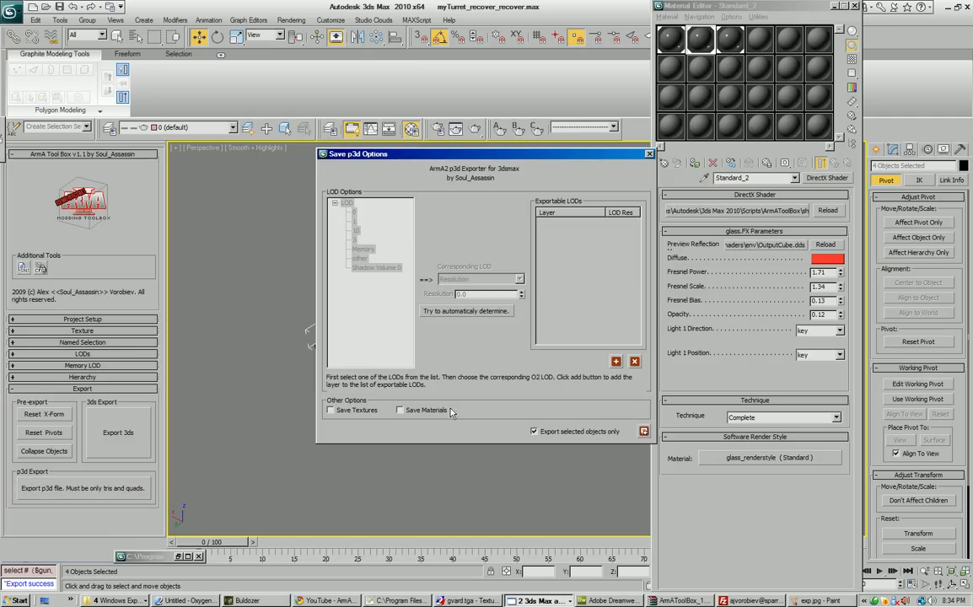
pyautogui.click(644, 433)
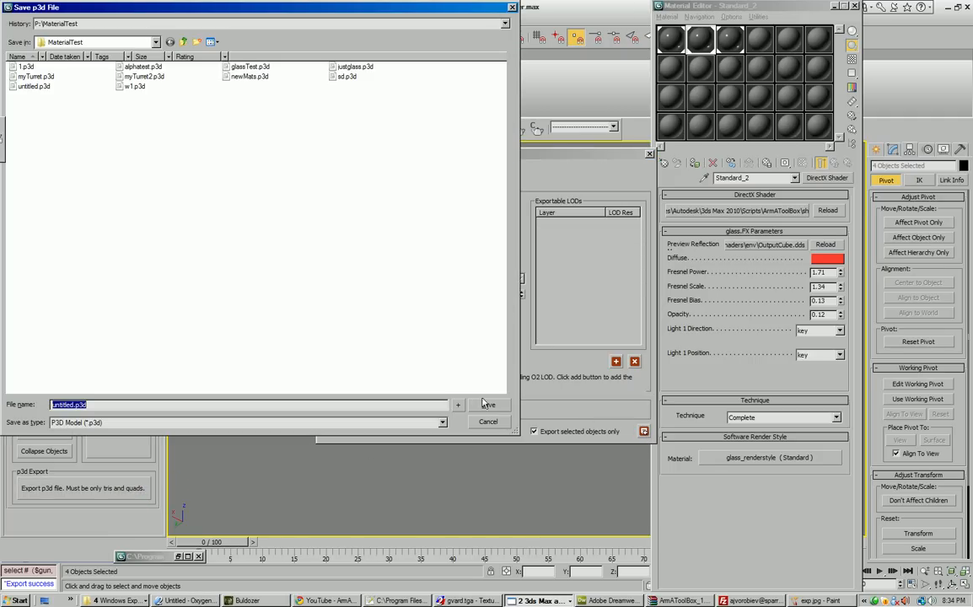
pyautogui.write('112')
pyautogui.click(487, 422)
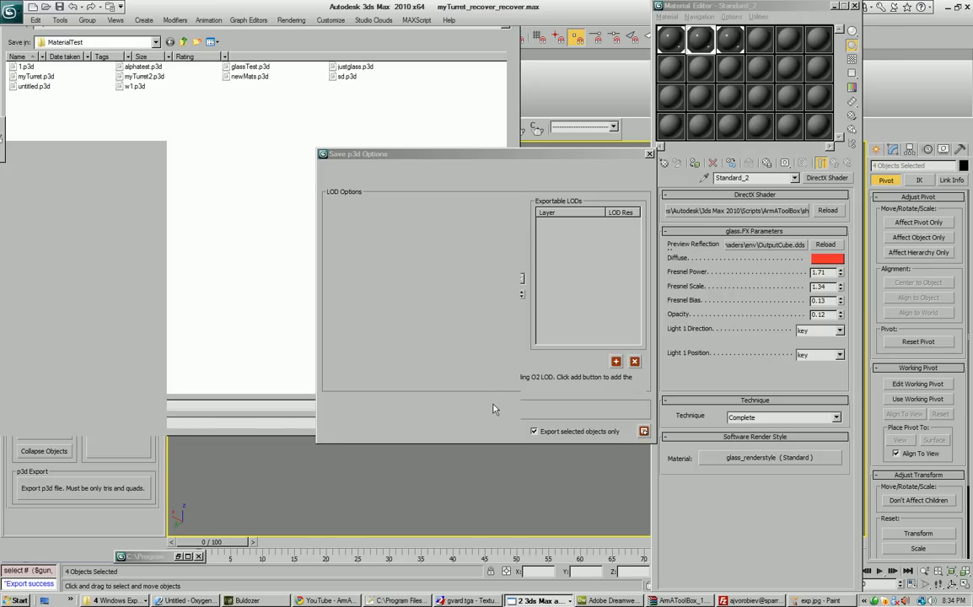
# Switch to Oxygen 2 and open the exported model 112.p3d
pyautogui.click(179, 601)
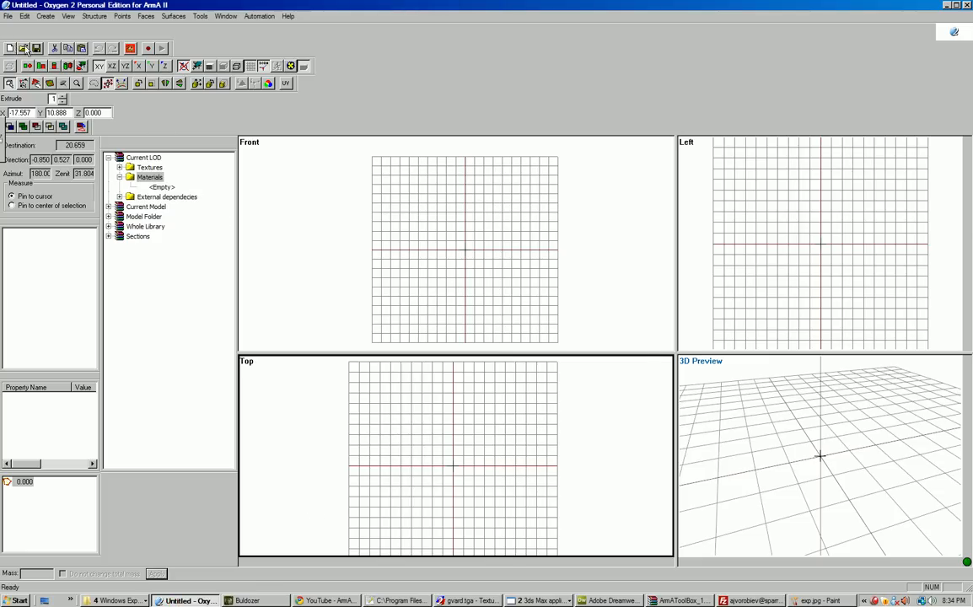
pyautogui.click(21, 47)
pyautogui.doubleClick(511, 227)
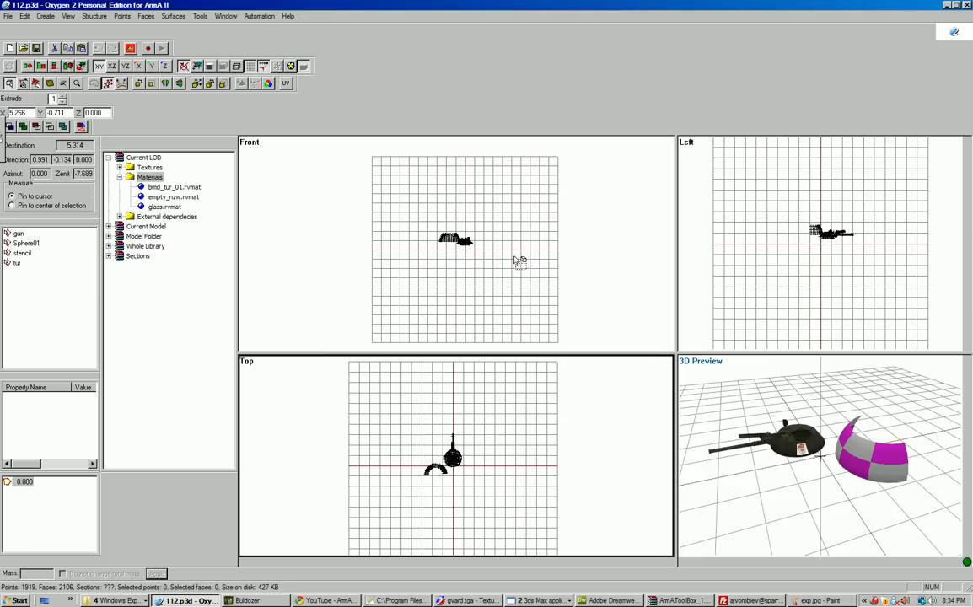
# Inspect the imported geometry in the Front view and examine the glass dome and turret in Buldozer
pyautogui.scroll(5, 511, 264)
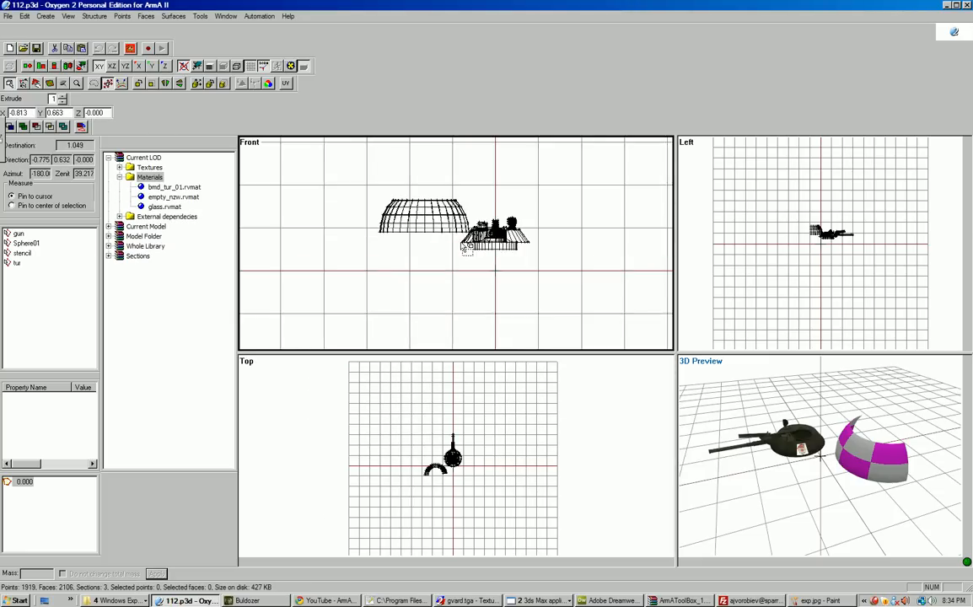
pyautogui.moveTo(306, 147); pyautogui.dragTo(662, 339)
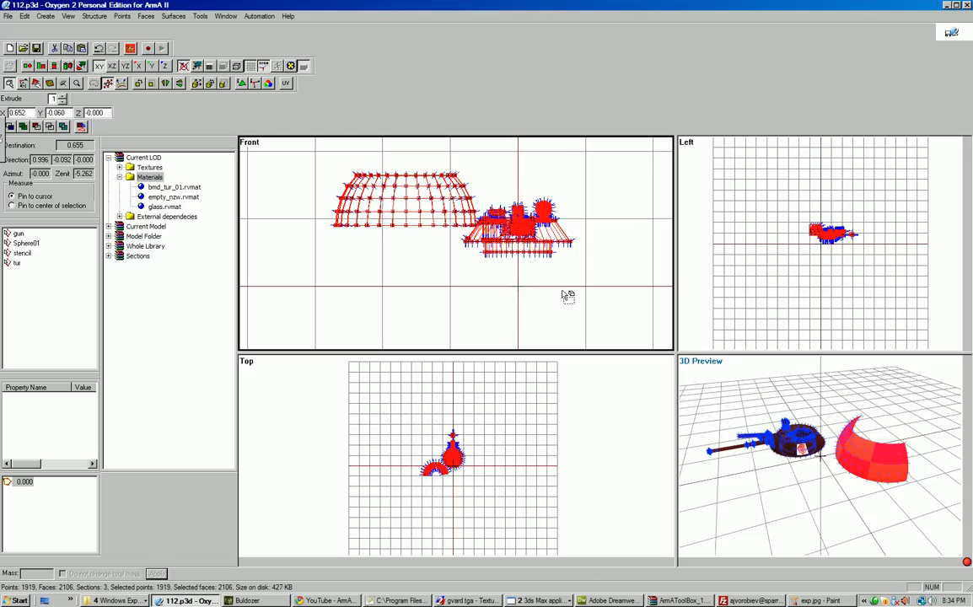
pyautogui.click(560, 290)
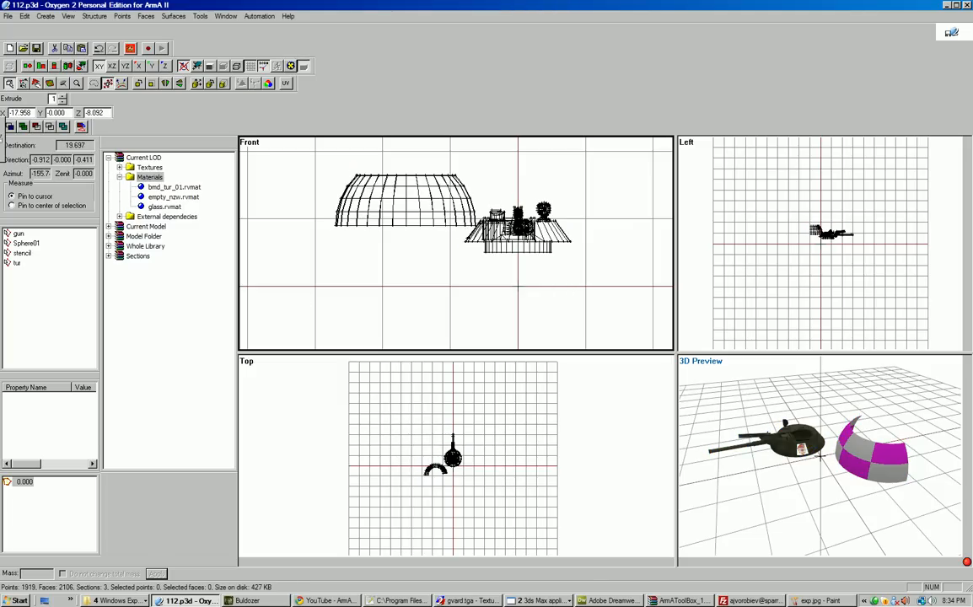
pyautogui.click(270, 600)
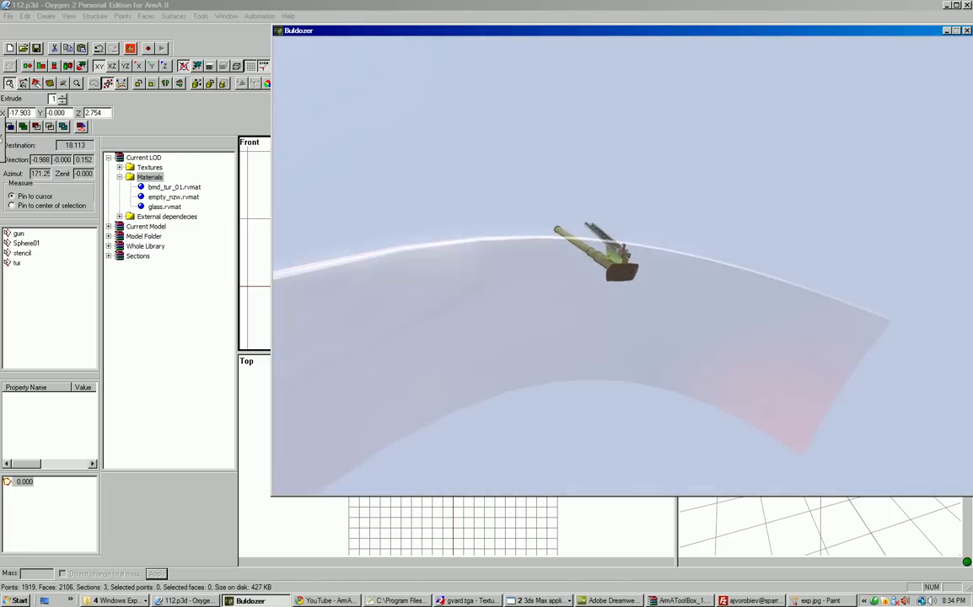
pyautogui.hotkey('alt', 'Tab')
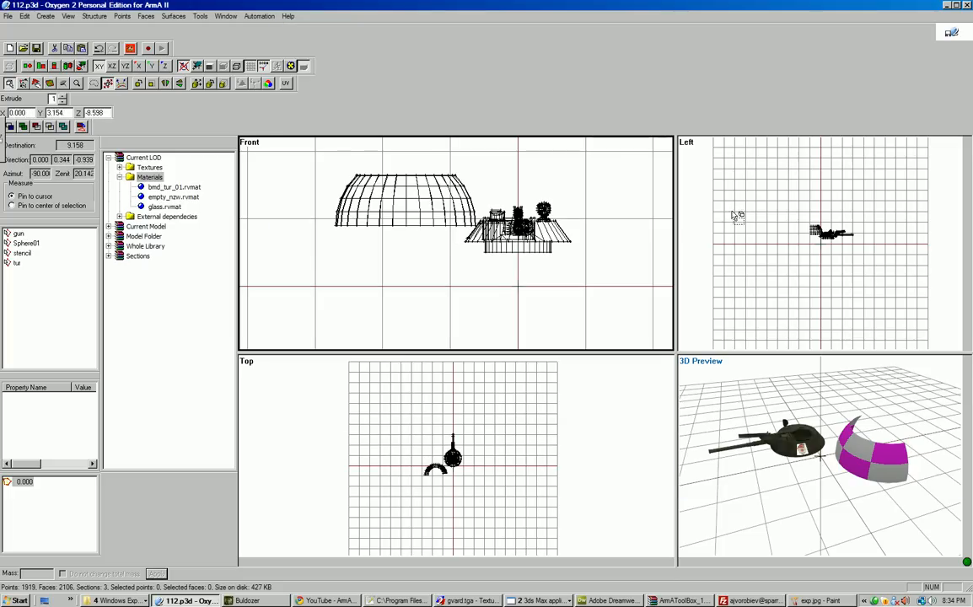
# Sort the faces of the whole model in Oxygen 2, leaving nothing selected
pyautogui.moveTo(600, 298); pyautogui.dragTo(288, 126)
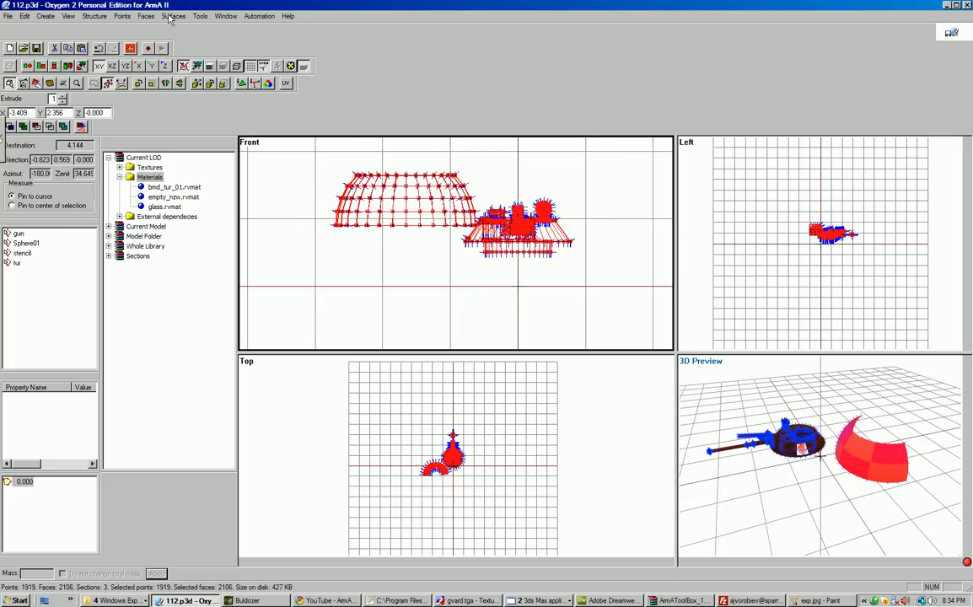
pyautogui.click(68, 16)
pyautogui.moveTo(139, 21)
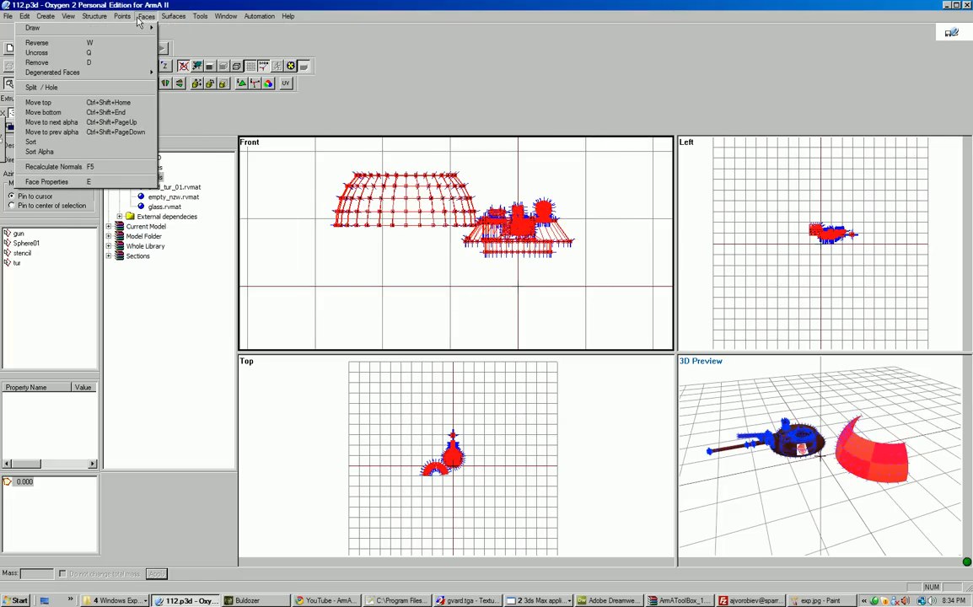
pyautogui.click(82, 141)
pyautogui.click(544, 277)
# Move the stencil selection's faces to the top of the face order and check the decal in Buldozer
pyautogui.click(21, 253)
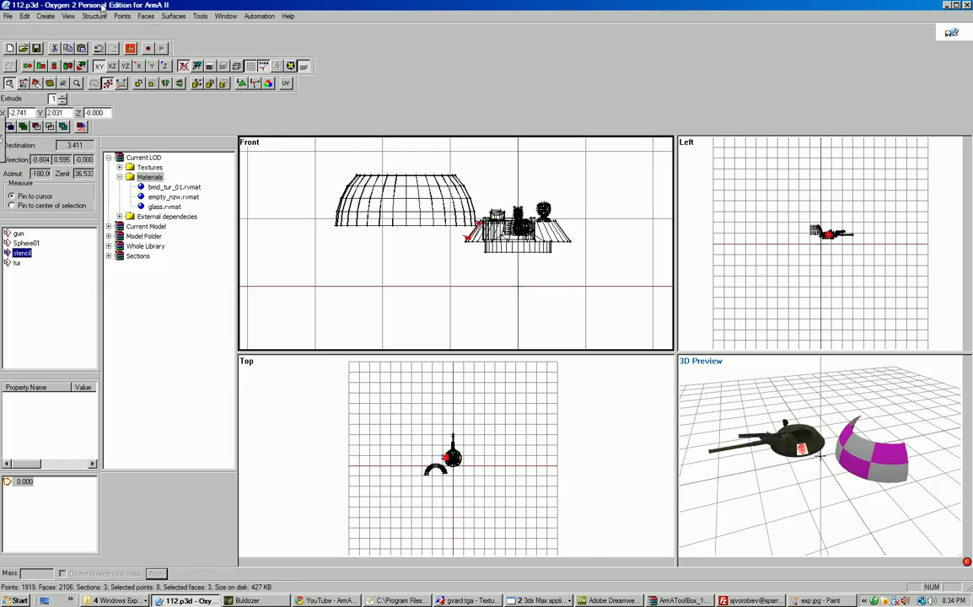
pyautogui.click(141, 16)
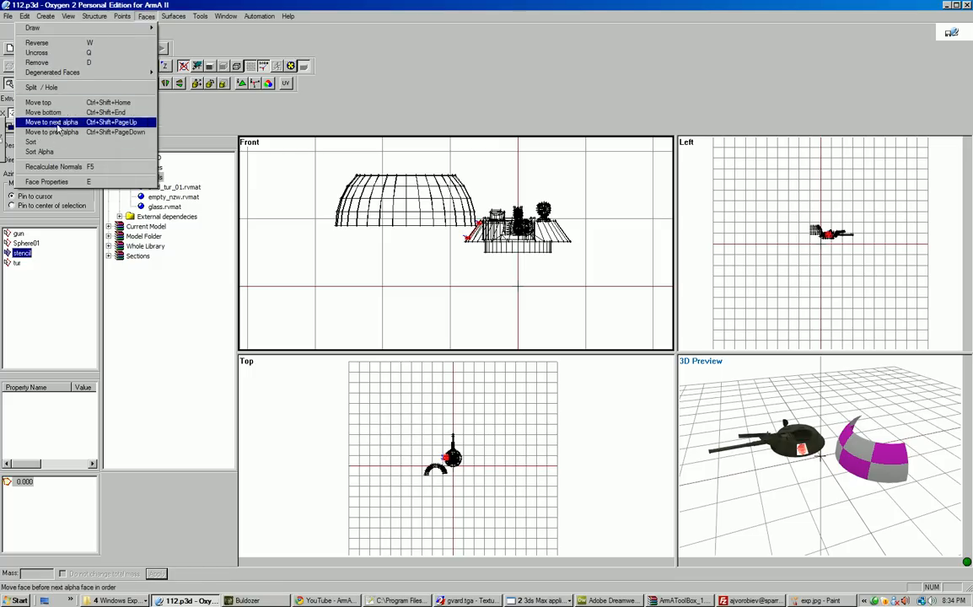
pyautogui.click(47, 102)
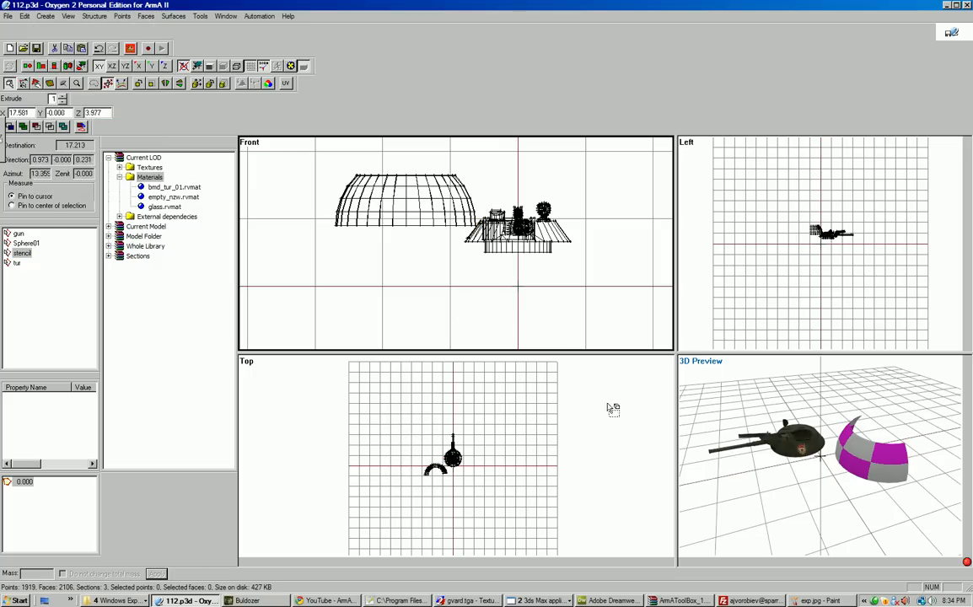
pyautogui.click(247, 601)
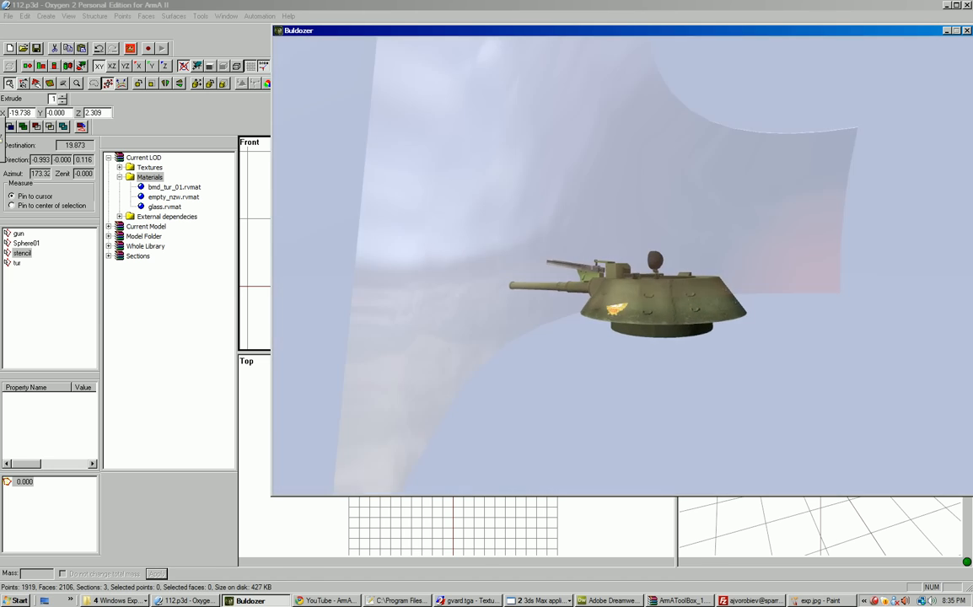
pyautogui.hotkey('alt', 'Tab')
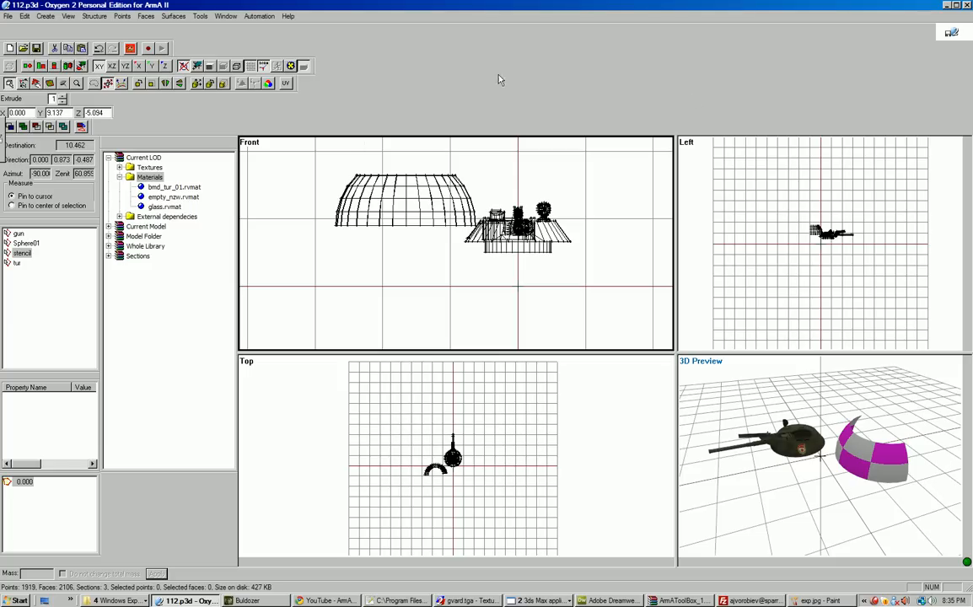
# Move the glass dome's faces to the top of the face order and check the model in Buldozer
pyautogui.moveTo(360, 199); pyautogui.dragTo(366, 206)
pyautogui.click(24, 16)
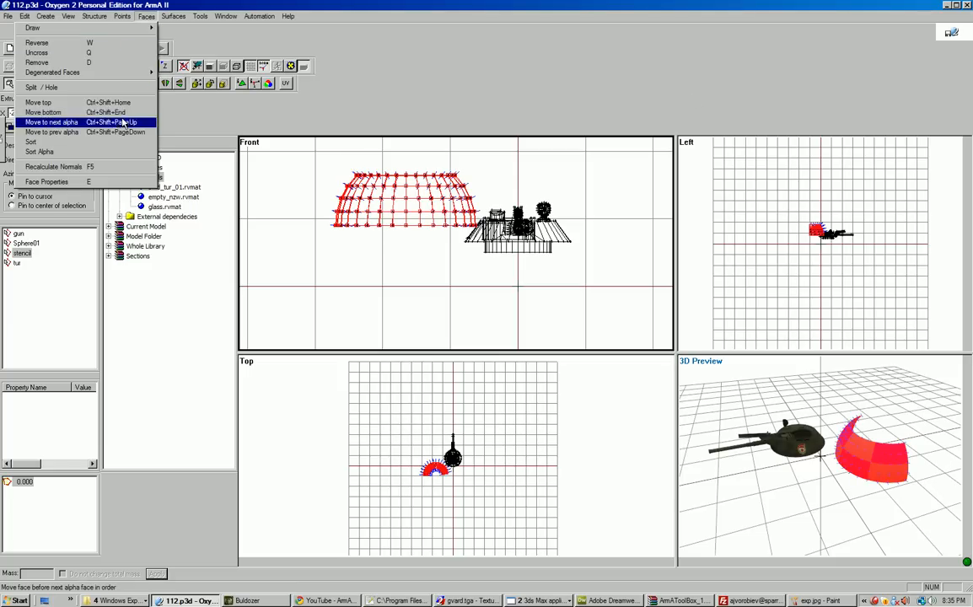
pyautogui.click(131, 97)
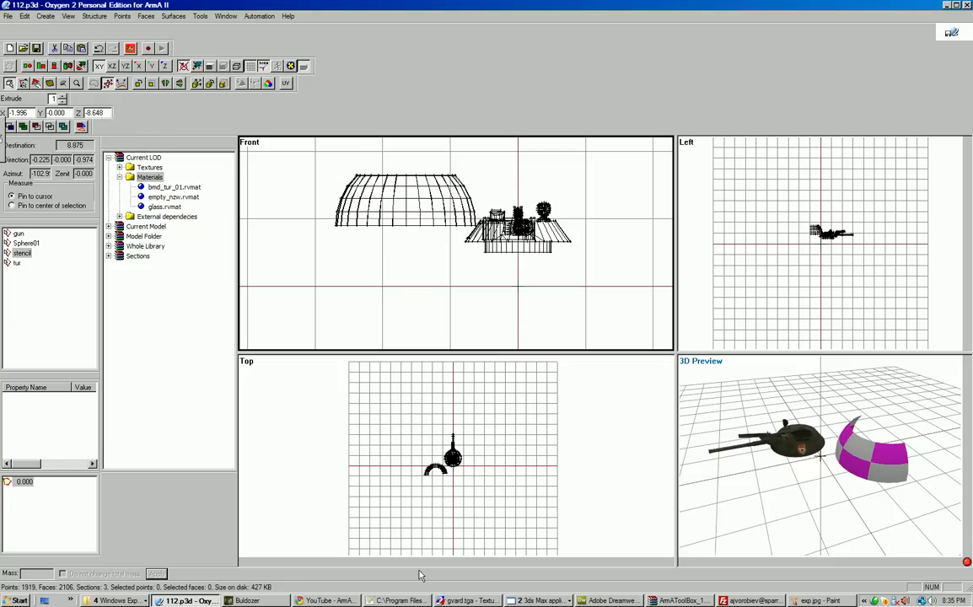
pyautogui.click(247, 600)
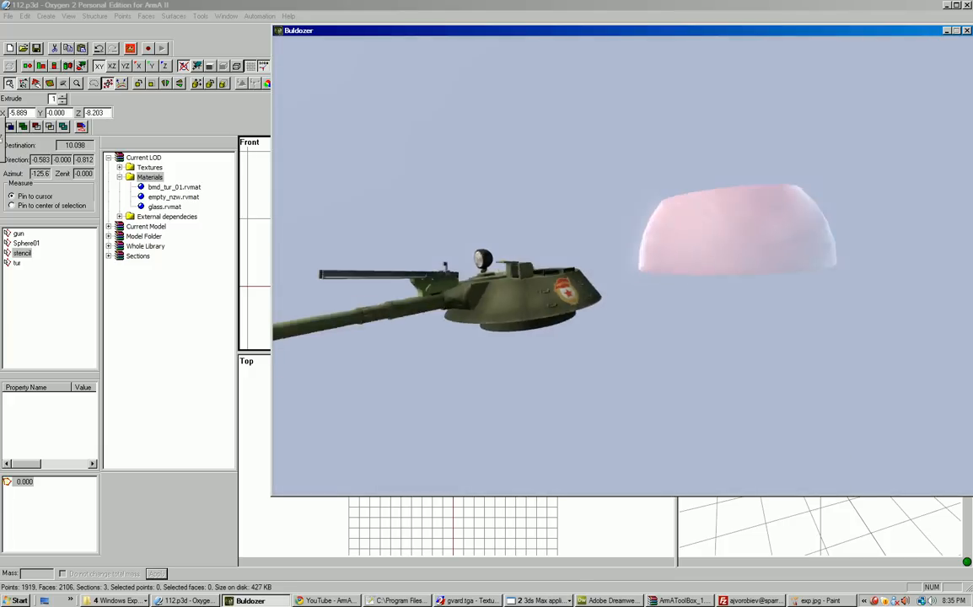
pyautogui.hotkey('alt', 'Tab')
# Check the dome's texture and material in its face properties and open glass.rvmat from the MaterialTest folder in Notepad++
pyautogui.click(400, 209)
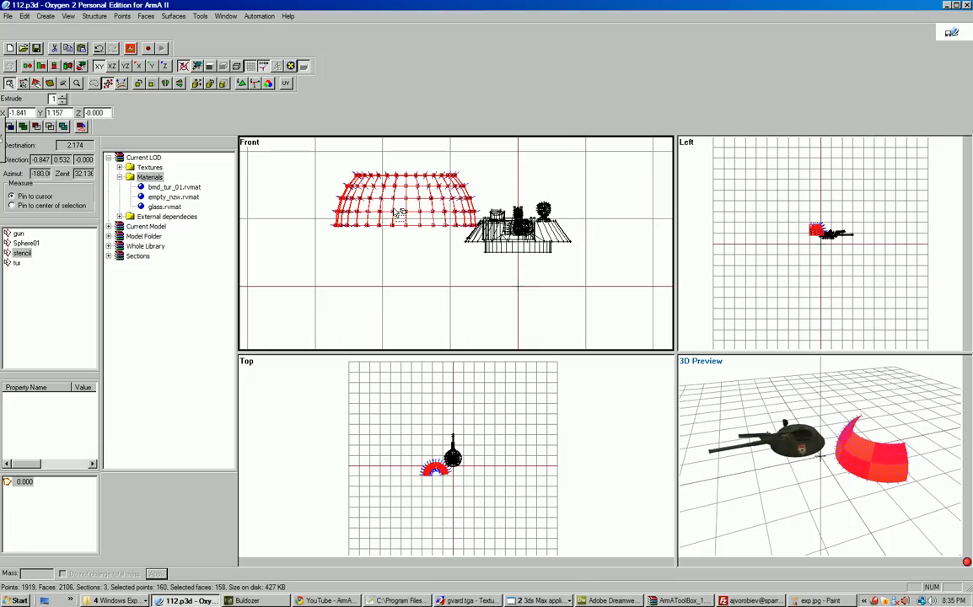
pyautogui.press('e')
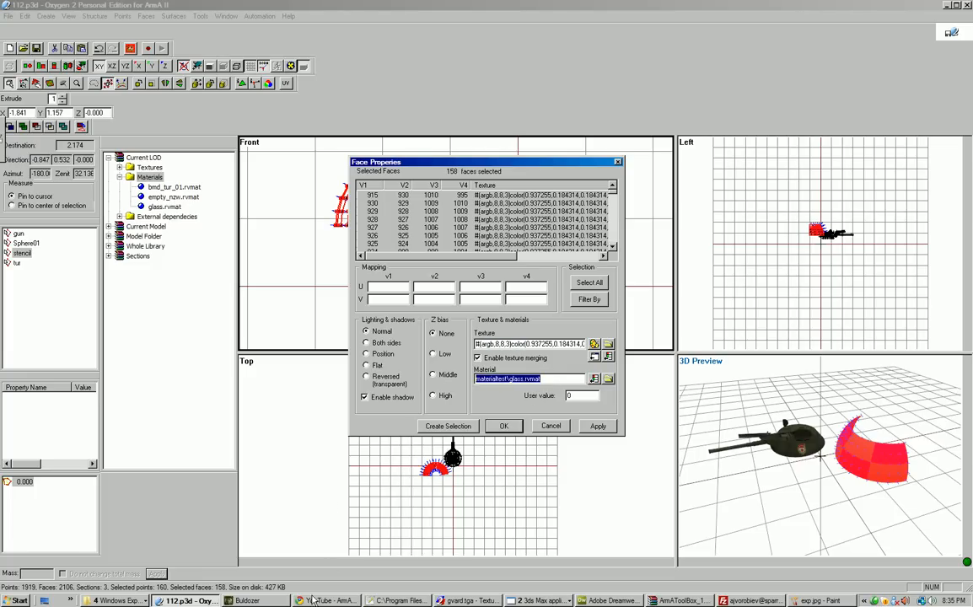
pyautogui.click(114, 600)
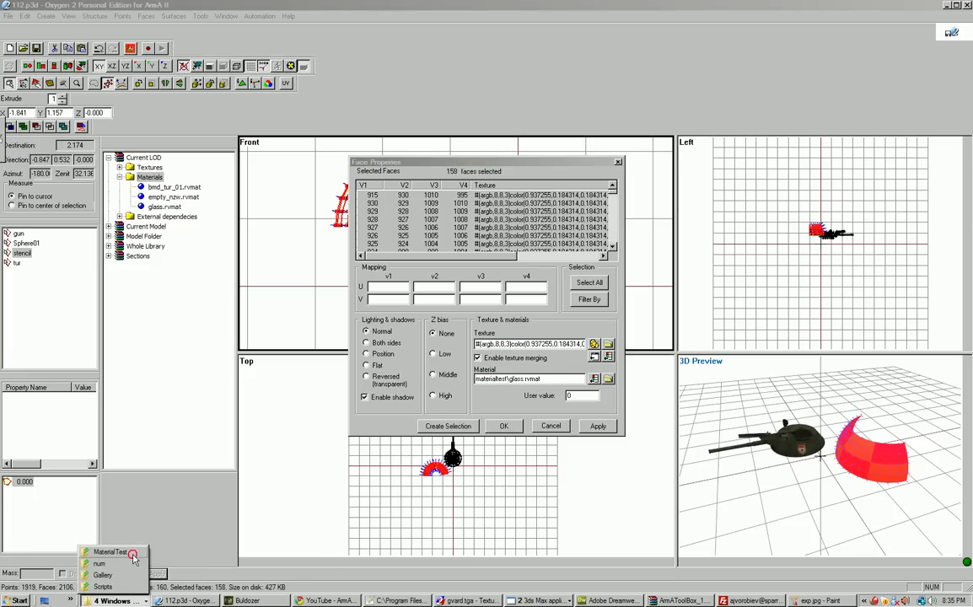
pyautogui.click(110, 552)
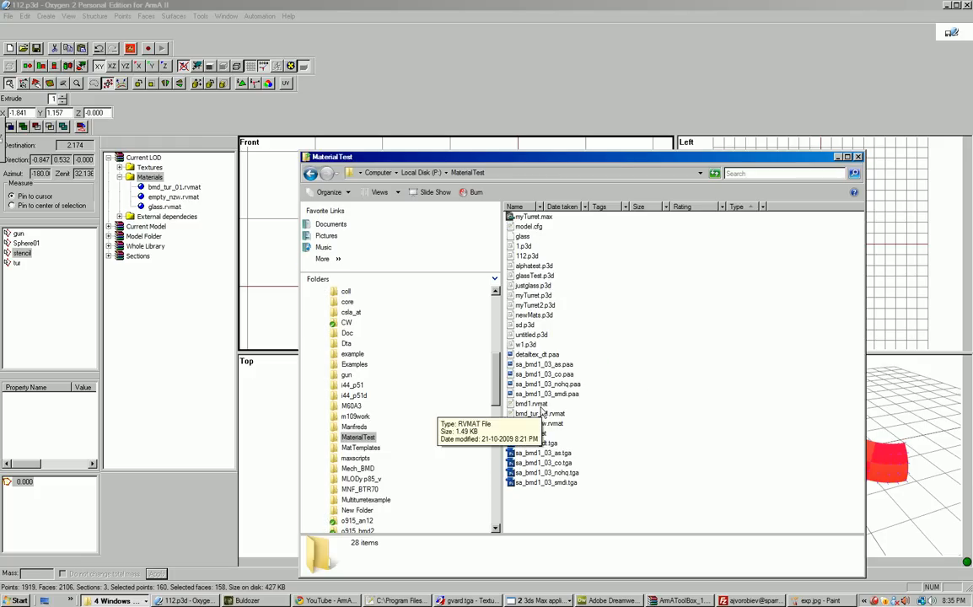
pyautogui.doubleClick(532, 434)
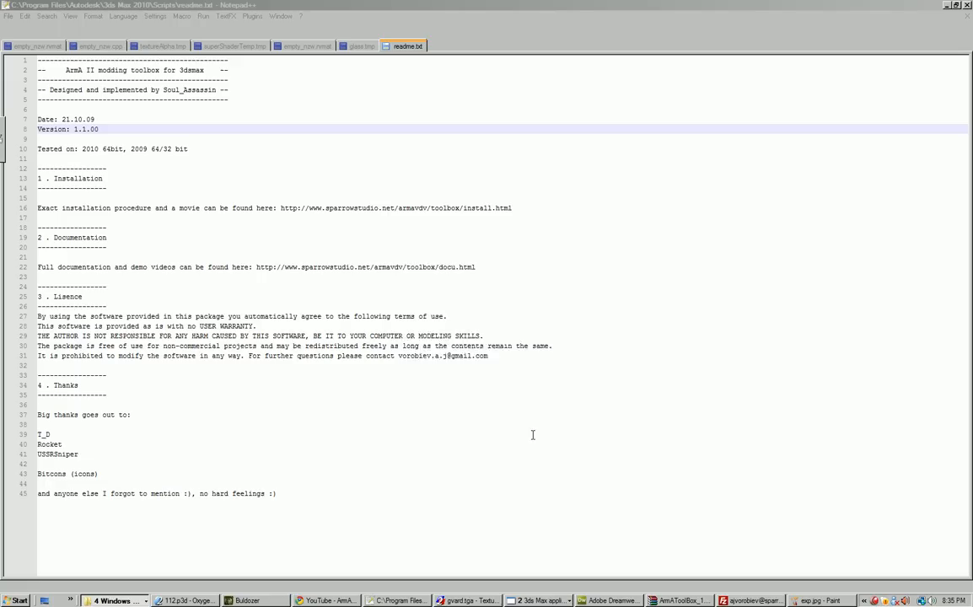
pyautogui.click(507, 342)
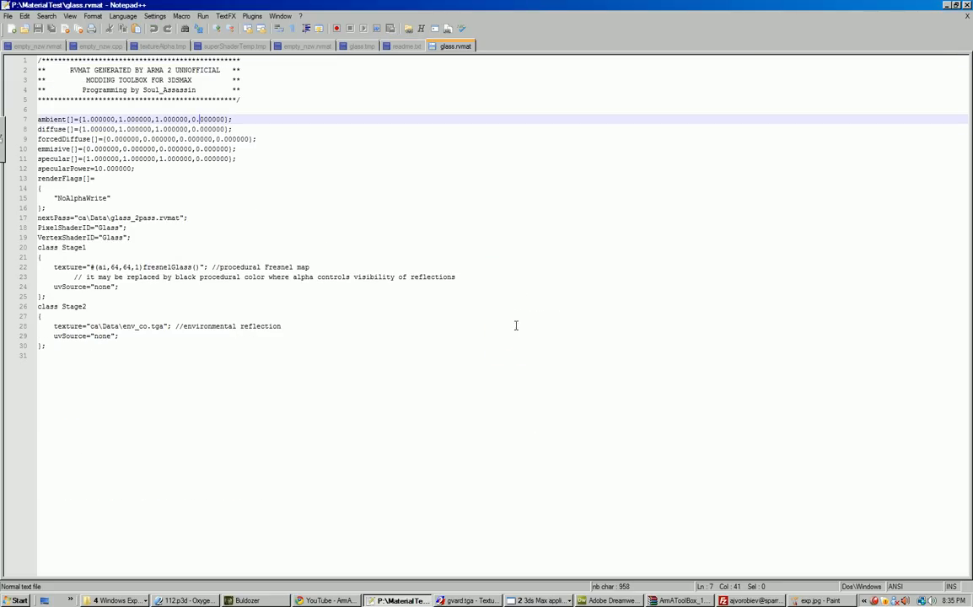